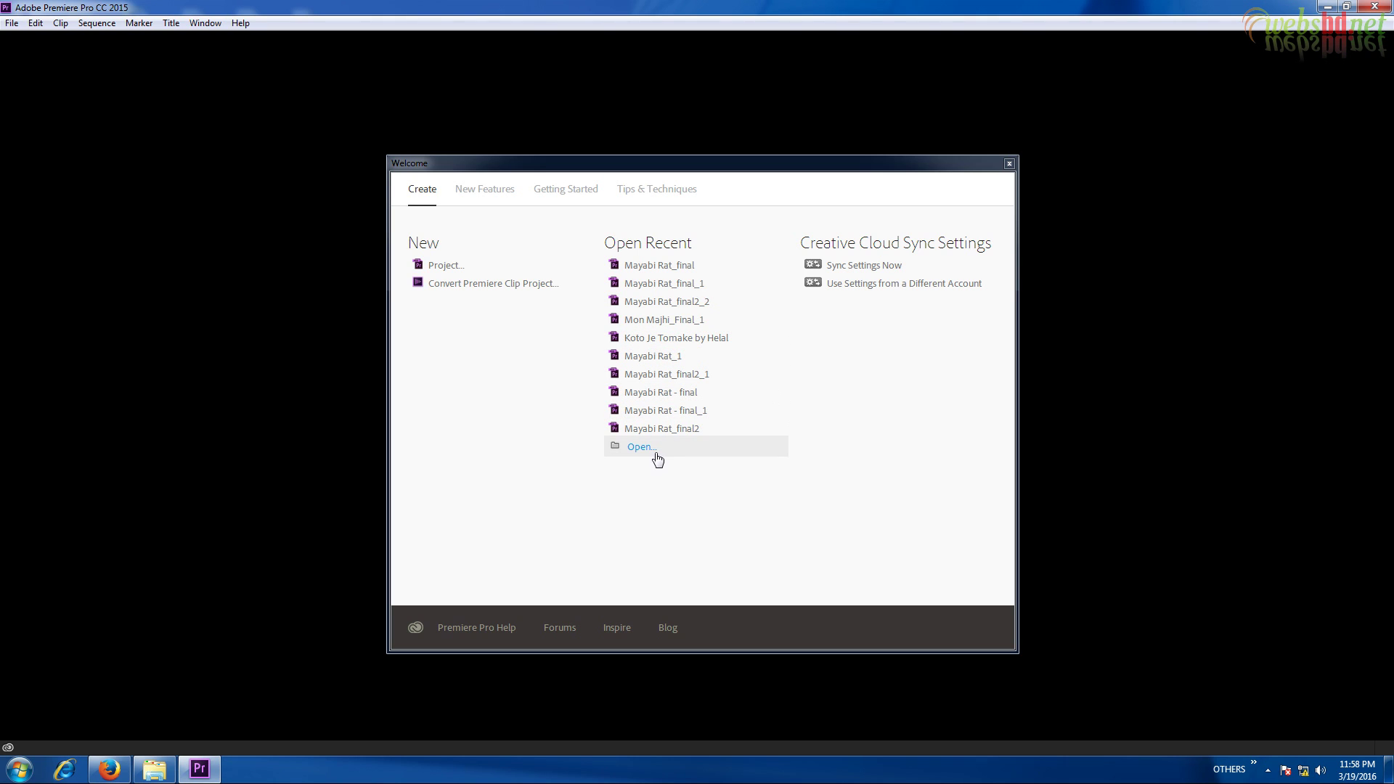
Open the recent project "Mayabi Rat - final" and move the playhead to the start of the MVI_9833 sequence.
{"action": "left_click", "coordinate": [659, 394]}
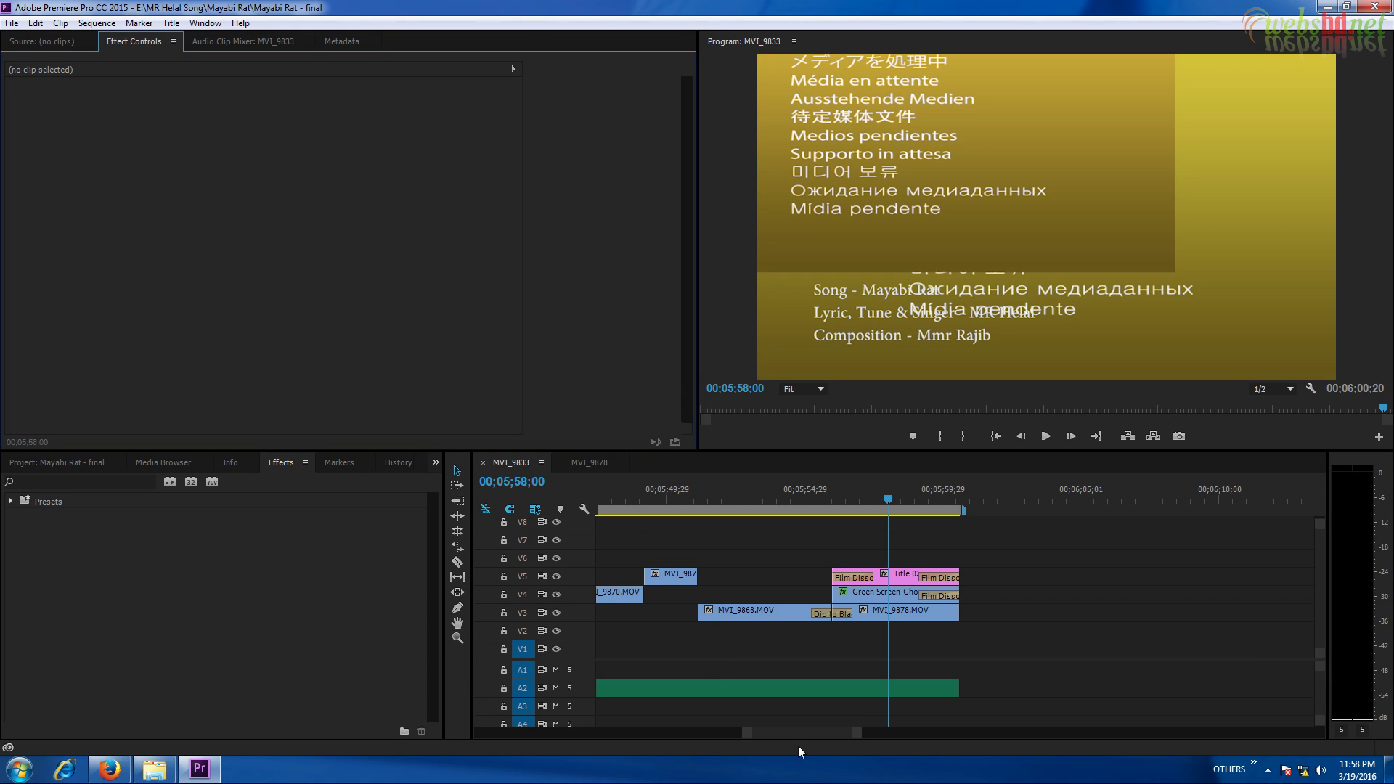
{"action": "left_click_drag", "start_coordinate": [800, 735], "coordinate": [542, 737]}
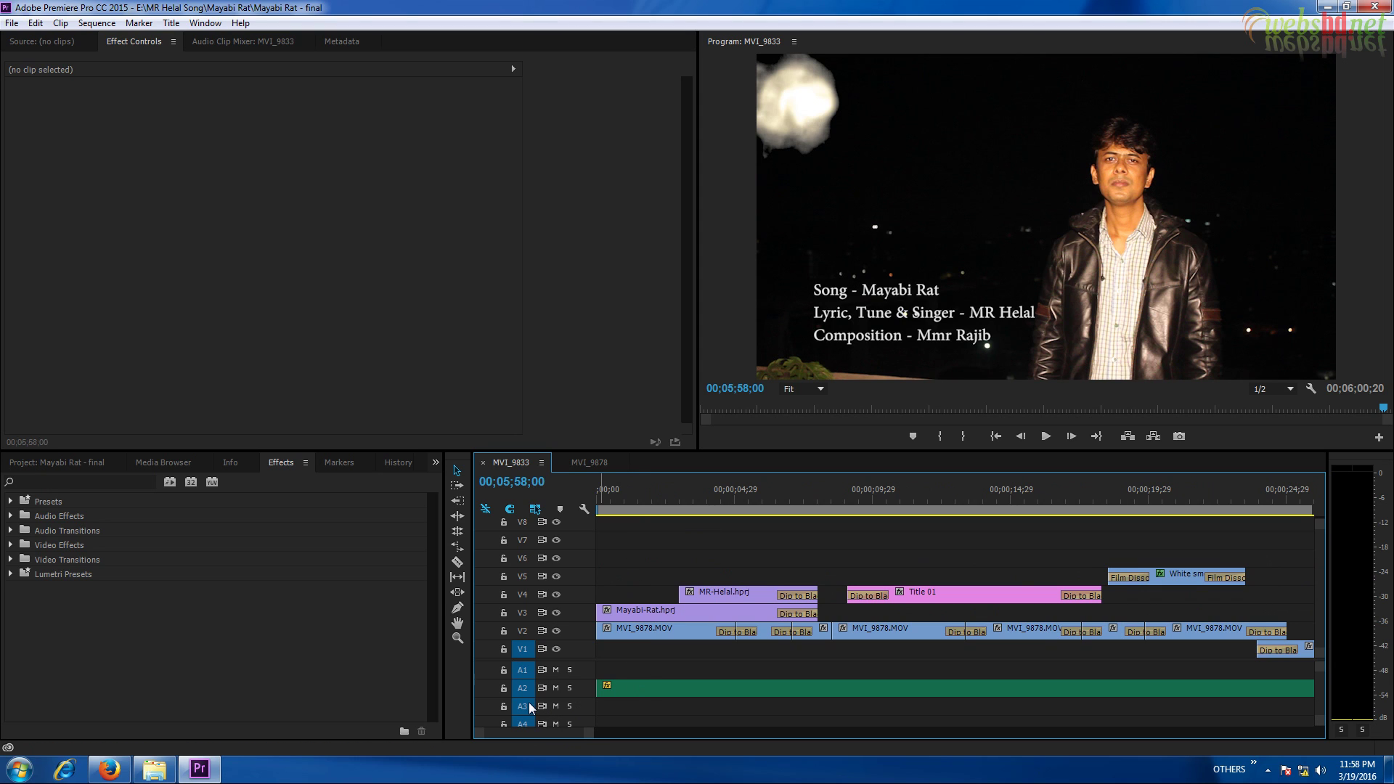
{"action": "left_click", "coordinate": [629, 650]}
{"action": "scroll", "coordinate": [772, 661], "scroll_direction": "down", "scroll_amount": 3}
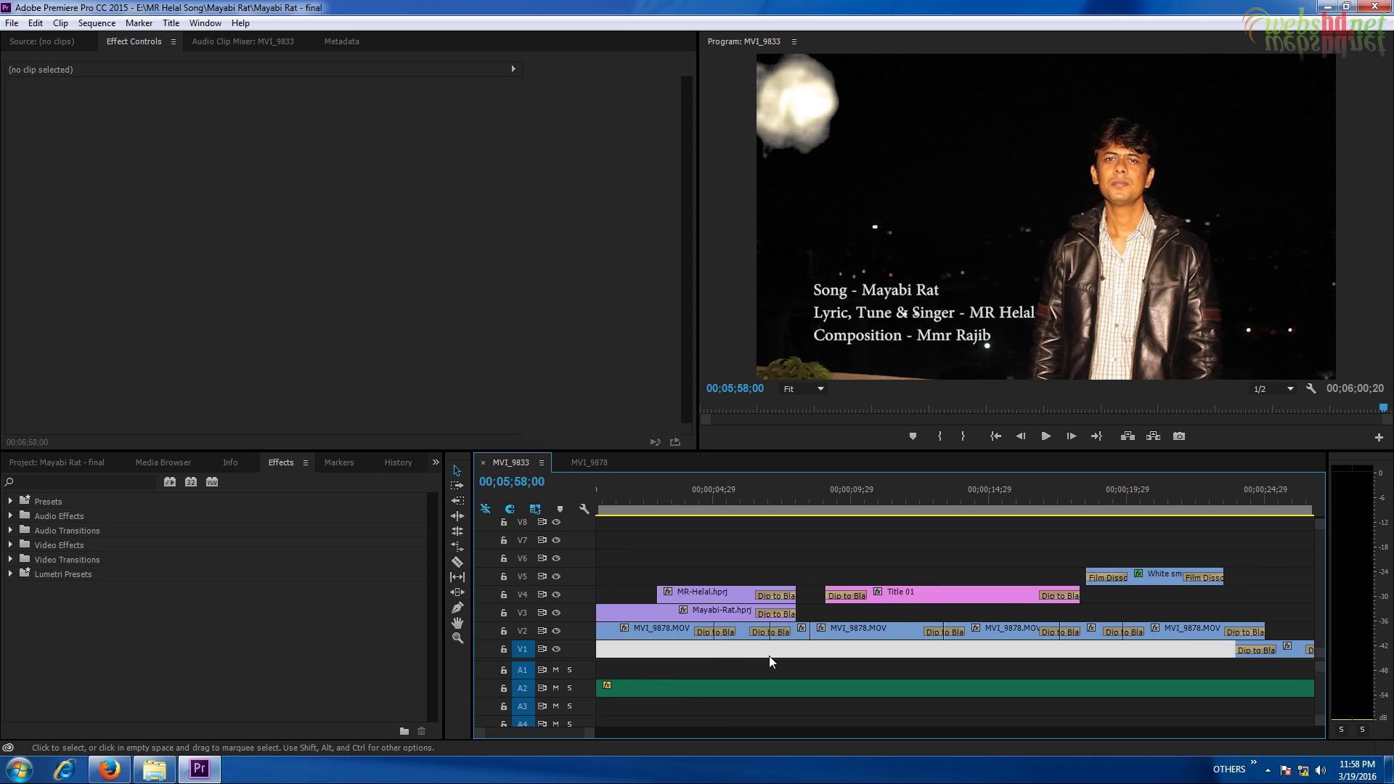
{"action": "scroll", "coordinate": [772, 657], "scroll_direction": "up", "scroll_amount": 3}
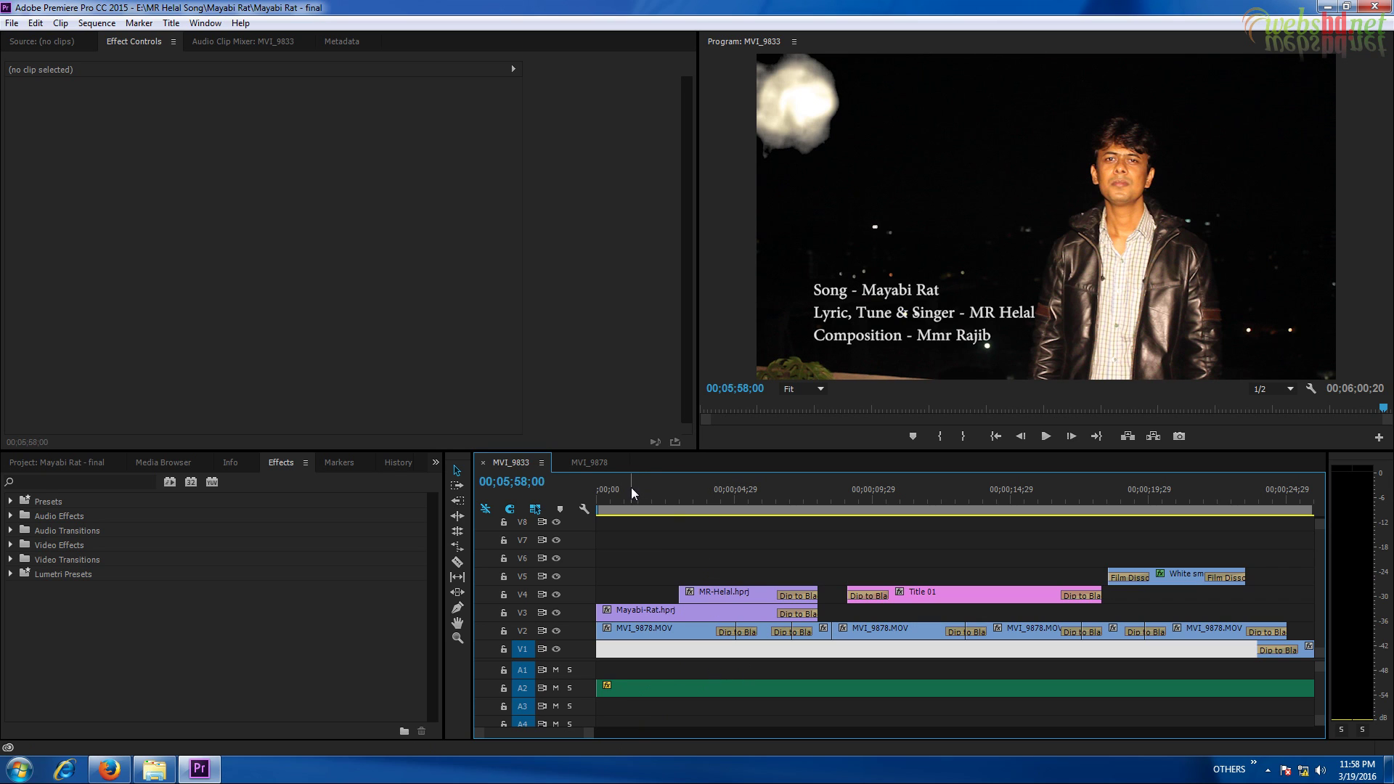
{"action": "left_click", "coordinate": [596, 496]}
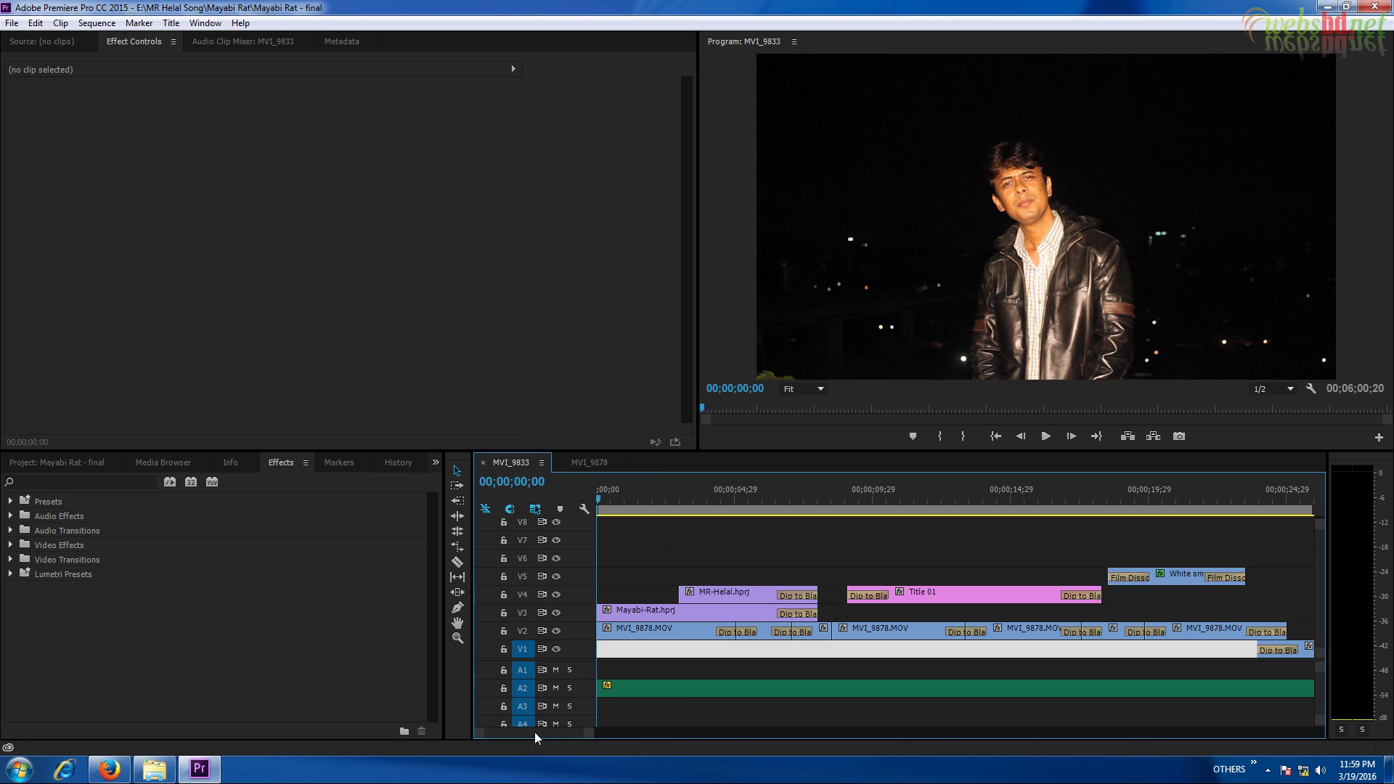
{"action": "left_click_drag", "start_coordinate": [534, 732], "coordinate": [546, 732]}
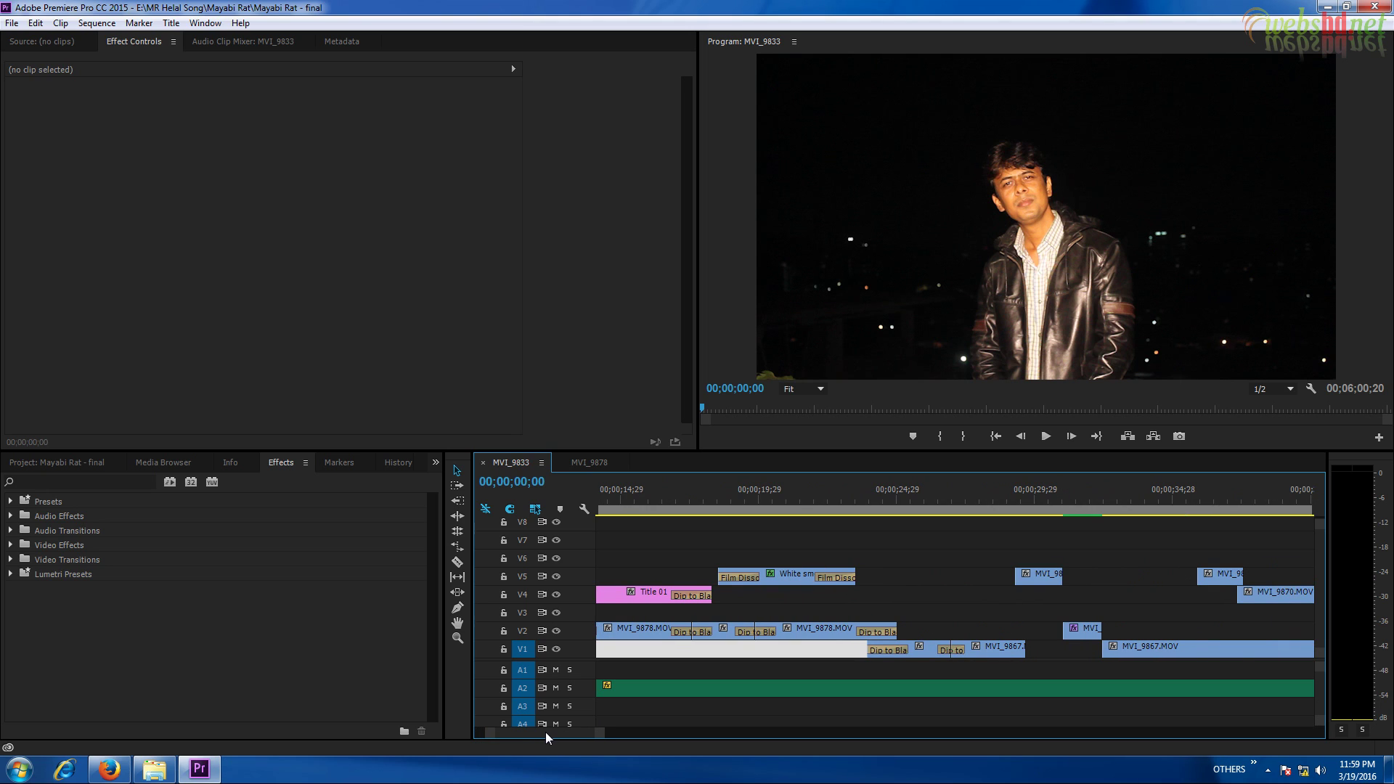
{"action": "left_click_drag", "start_coordinate": [546, 732], "coordinate": [531, 731]}
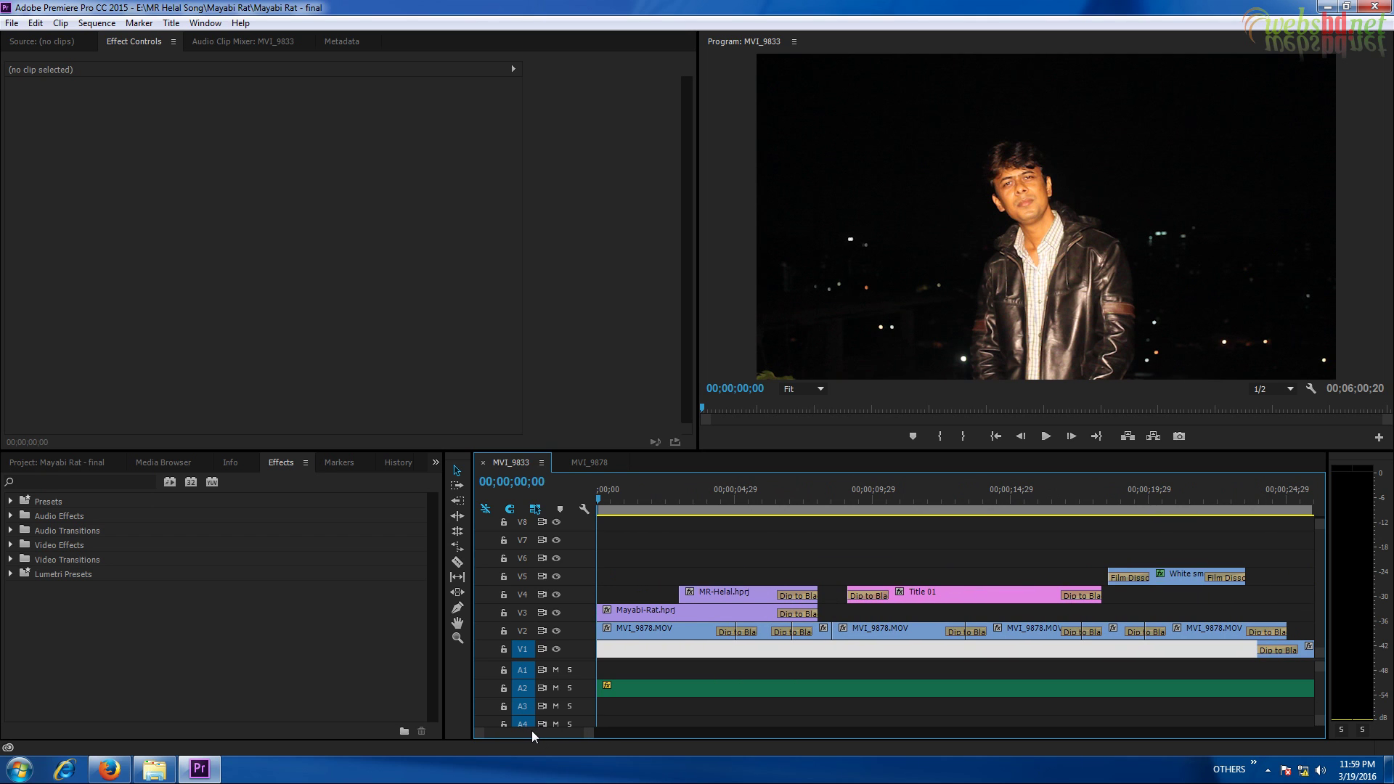
{"action": "left_click", "coordinate": [601, 503]}
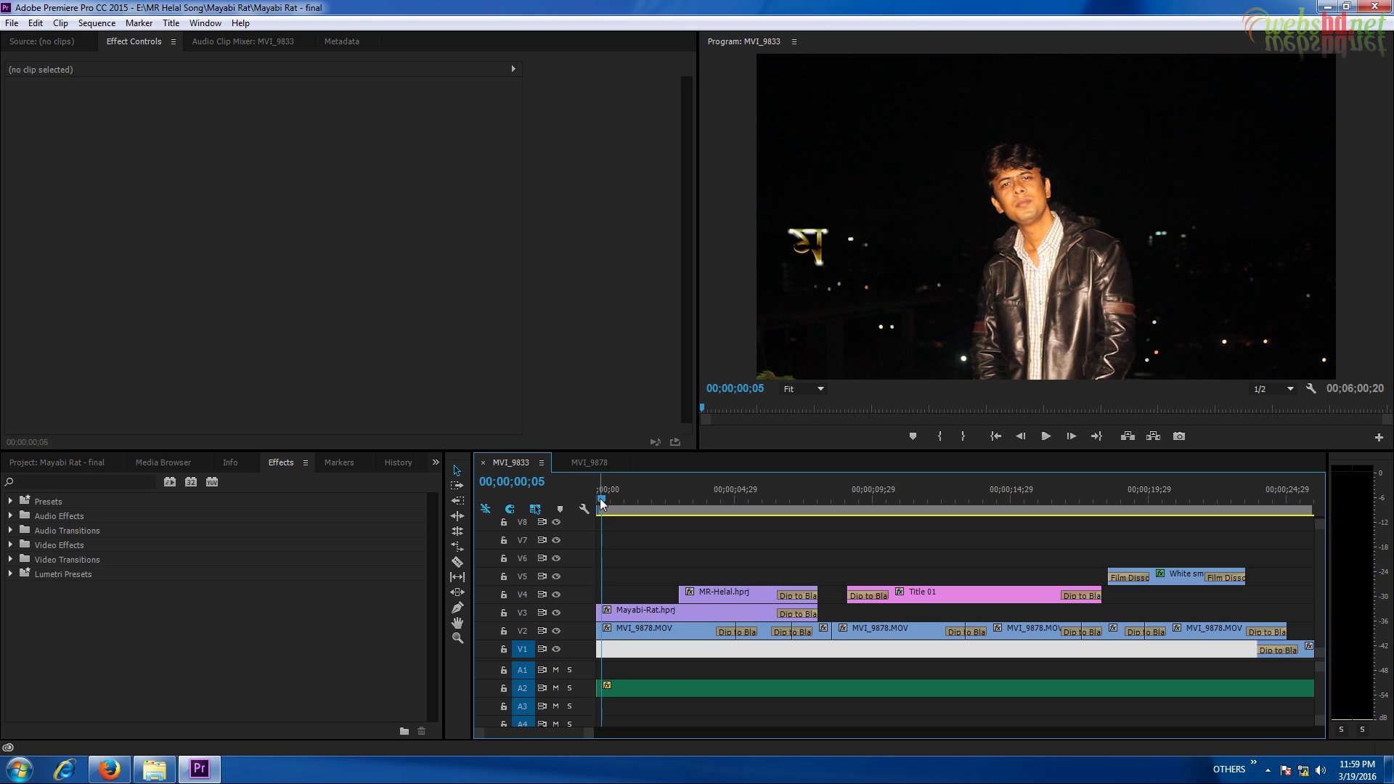
{"action": "left_click", "coordinate": [597, 503]}
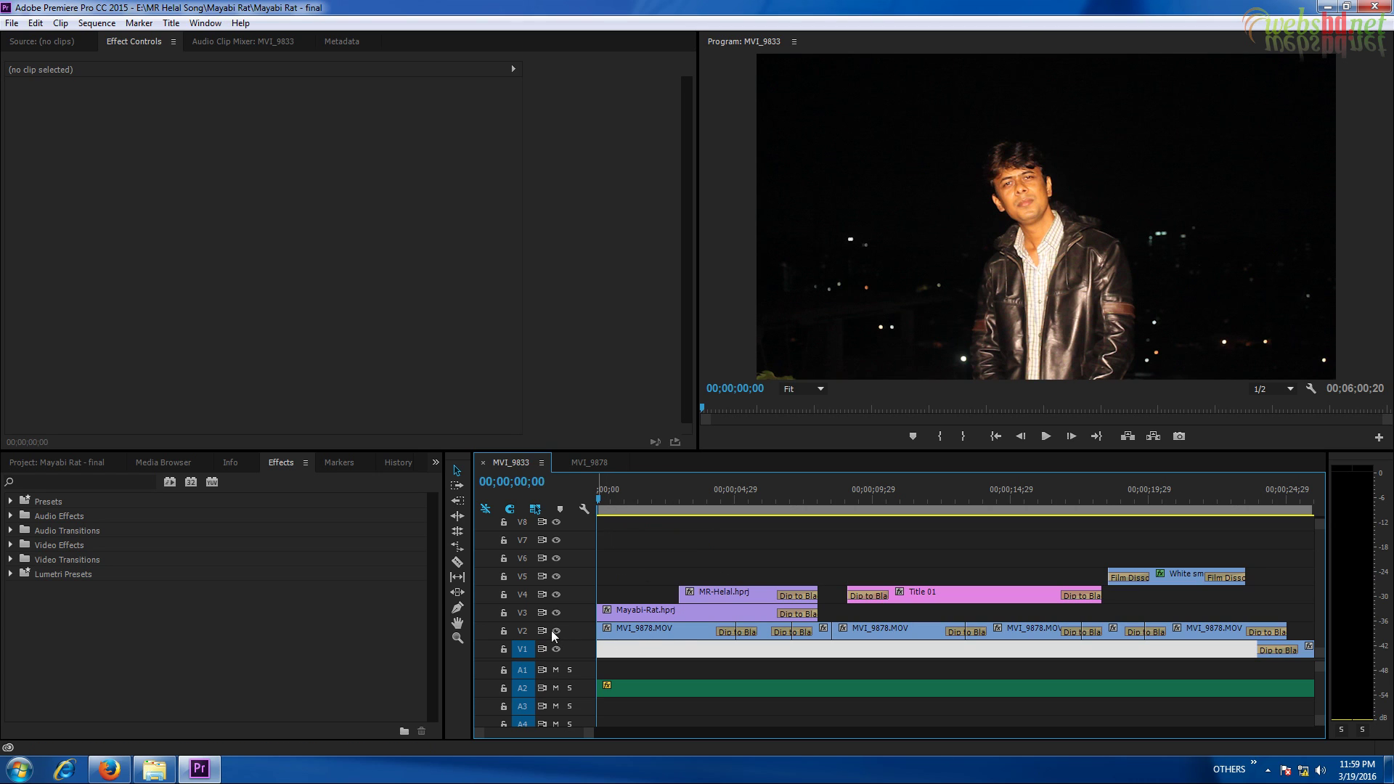
Examine the opening MVI_9878.MOV and Mayabi-Rat.hprj clips and check the title animation up to 00;00;03;11.
{"action": "left_click", "coordinate": [626, 635]}
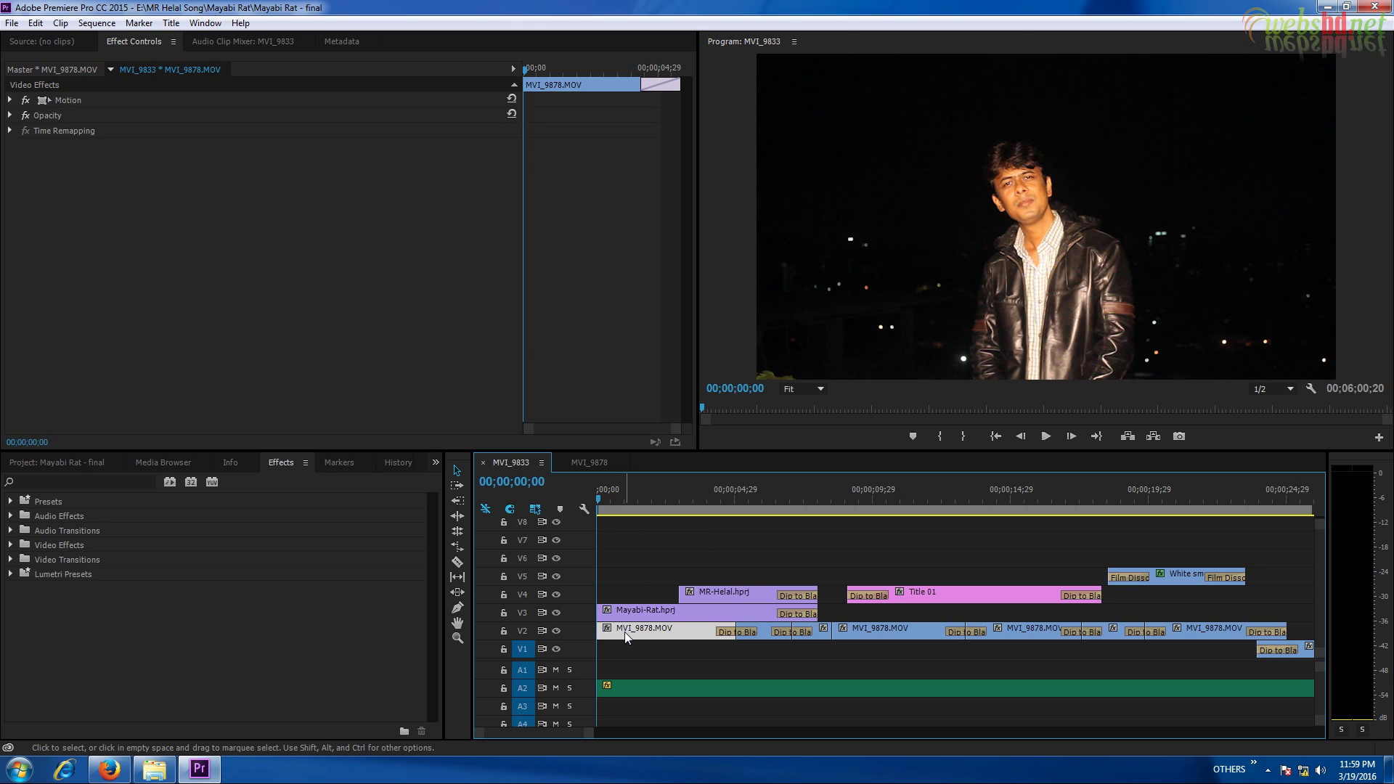
{"action": "left_click", "coordinate": [629, 500]}
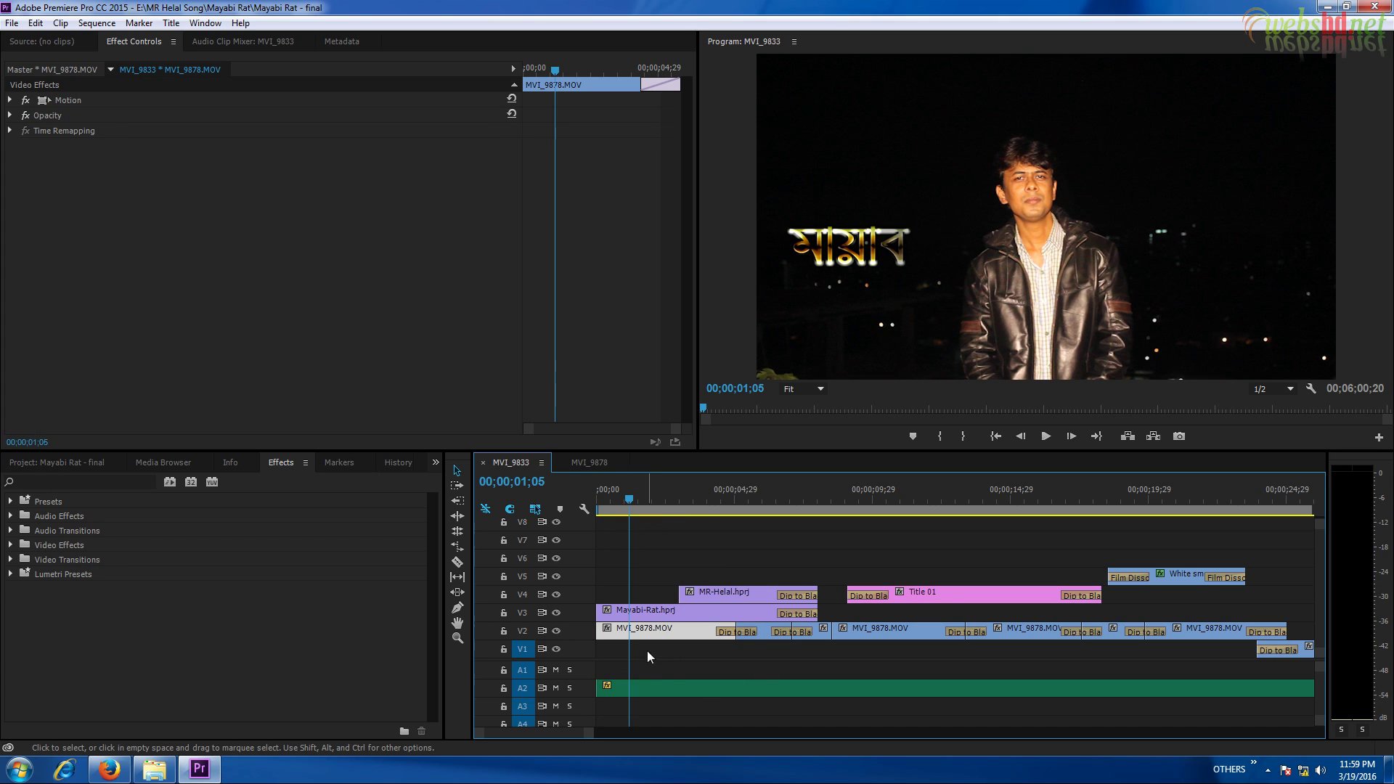
{"action": "left_click", "coordinate": [657, 618]}
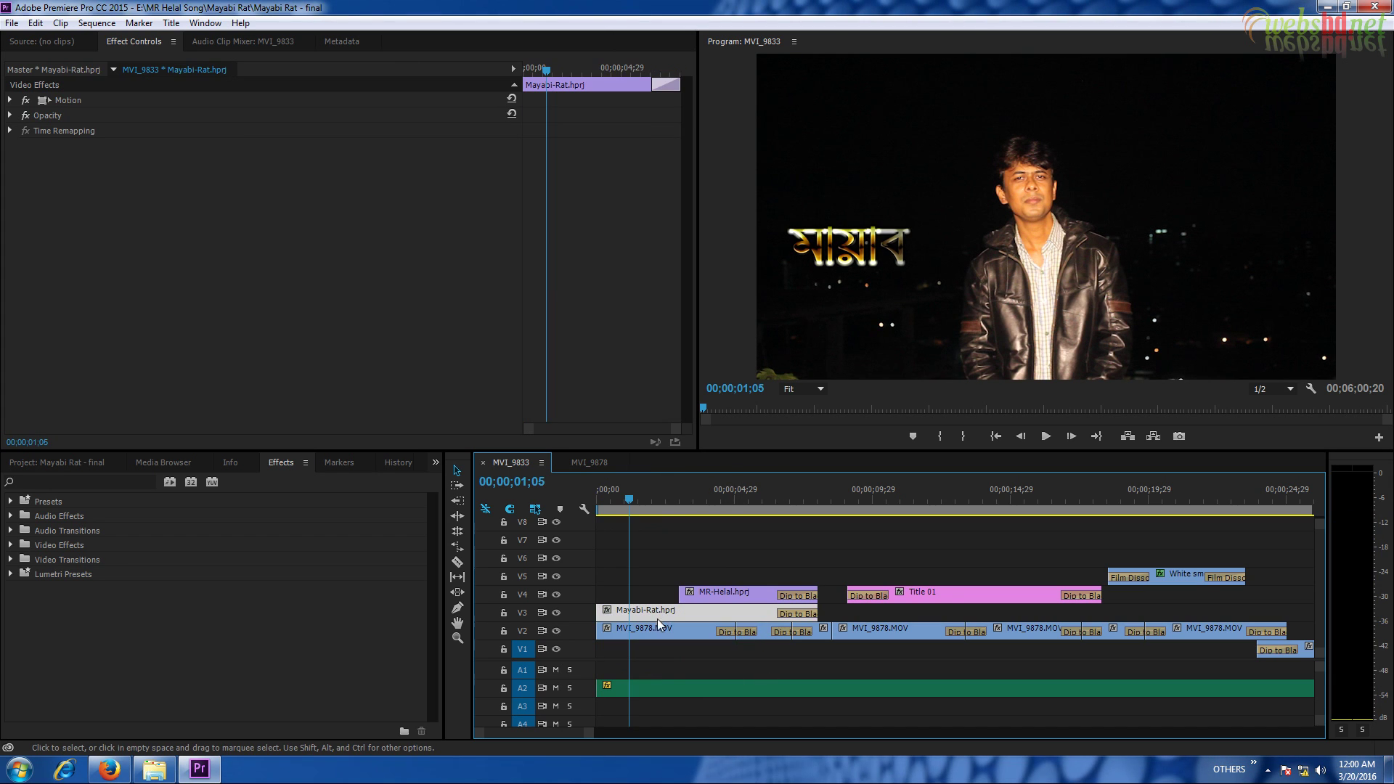
{"action": "key", "text": "Right"}
{"action": "key", "text": "Right"}
{"action": "key", "text": "Right"}
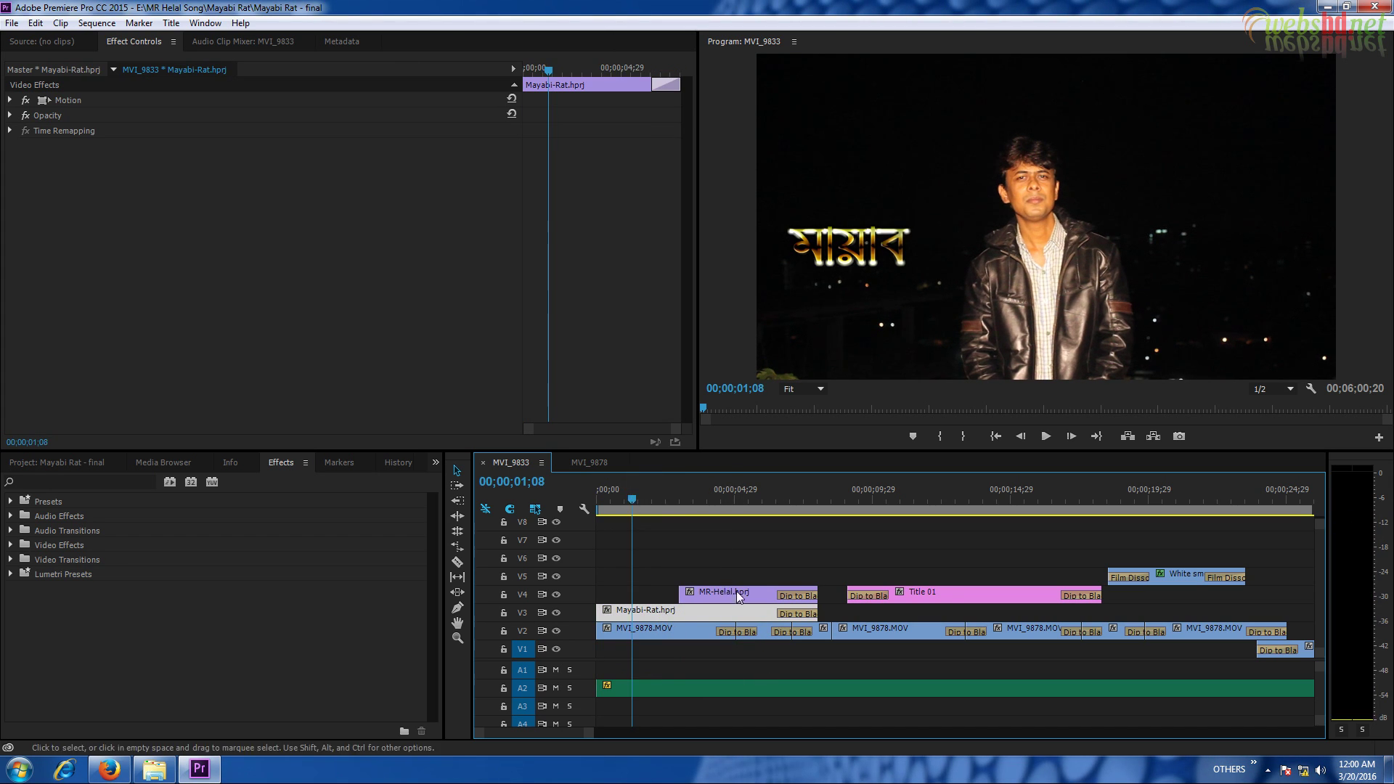
{"action": "left_click", "coordinate": [686, 513]}
{"action": "left_click", "coordinate": [681, 487]}
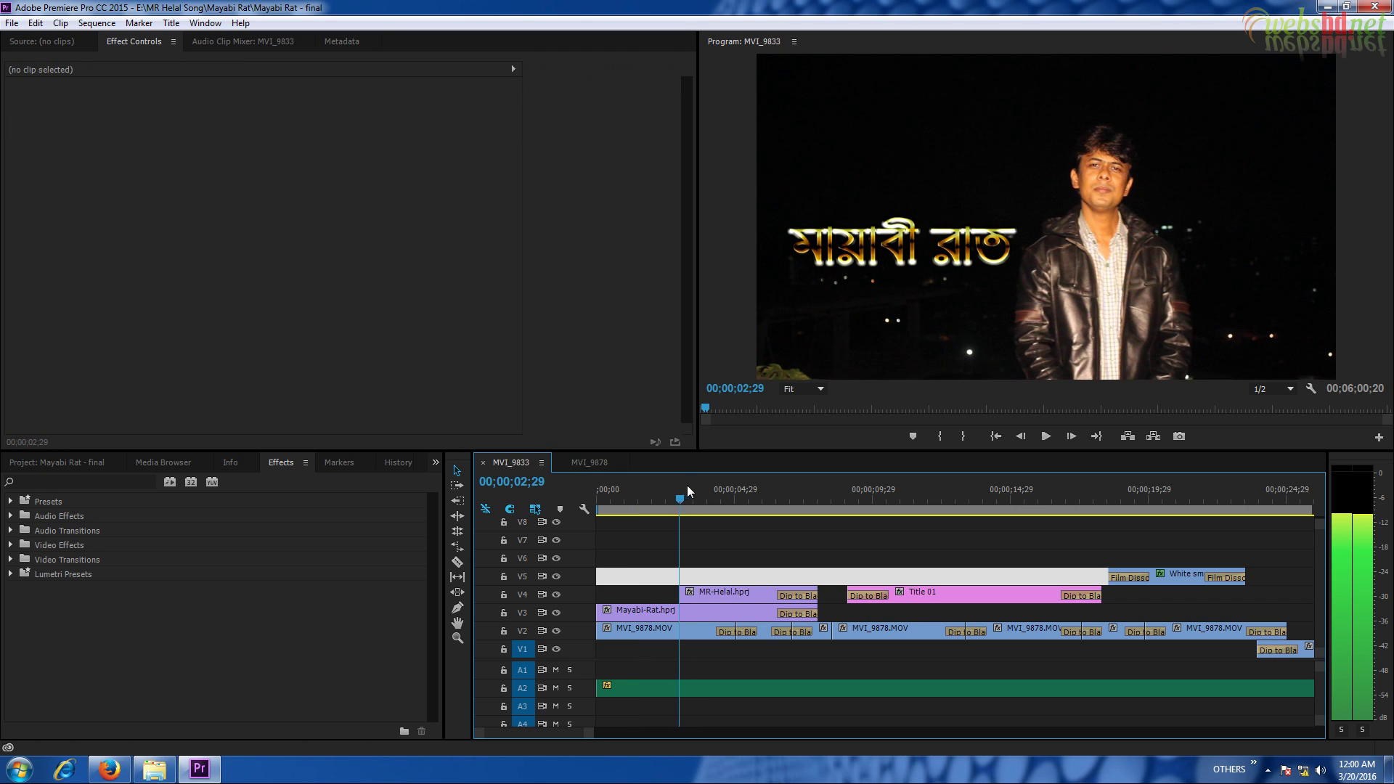
{"action": "left_click", "coordinate": [690, 485]}
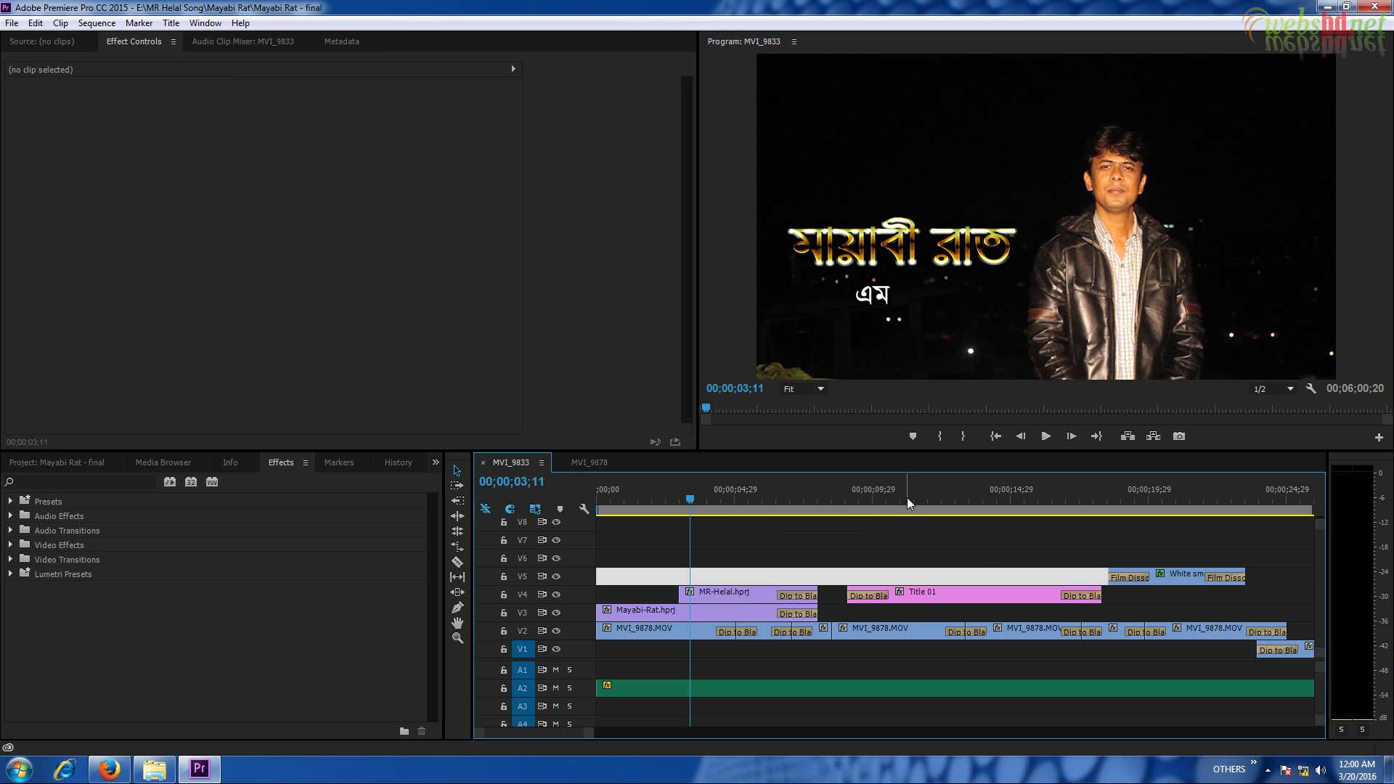
Play the intro from the start of the sequence past the white smoke clip and stop at about 24 seconds.
{"action": "left_click", "coordinate": [599, 497]}
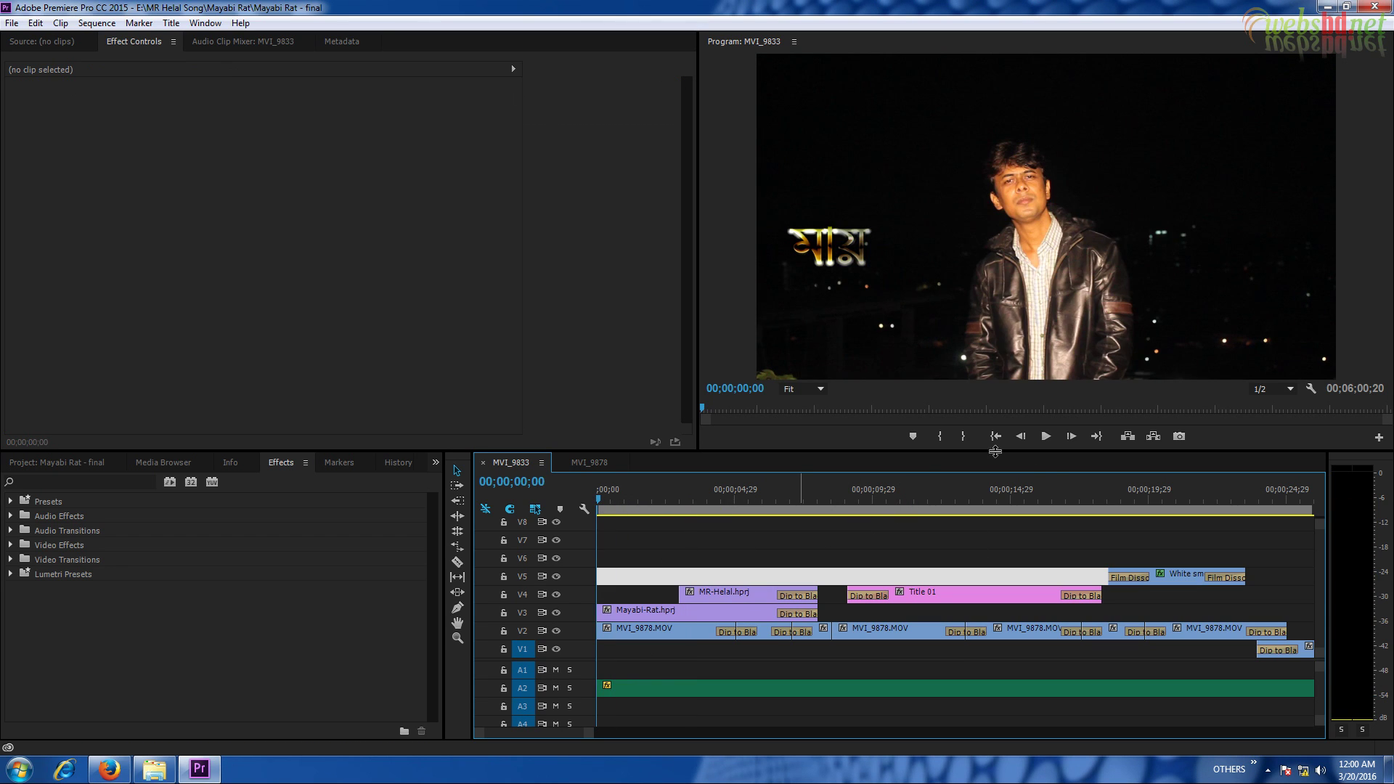
{"action": "left_click", "coordinate": [1046, 436]}
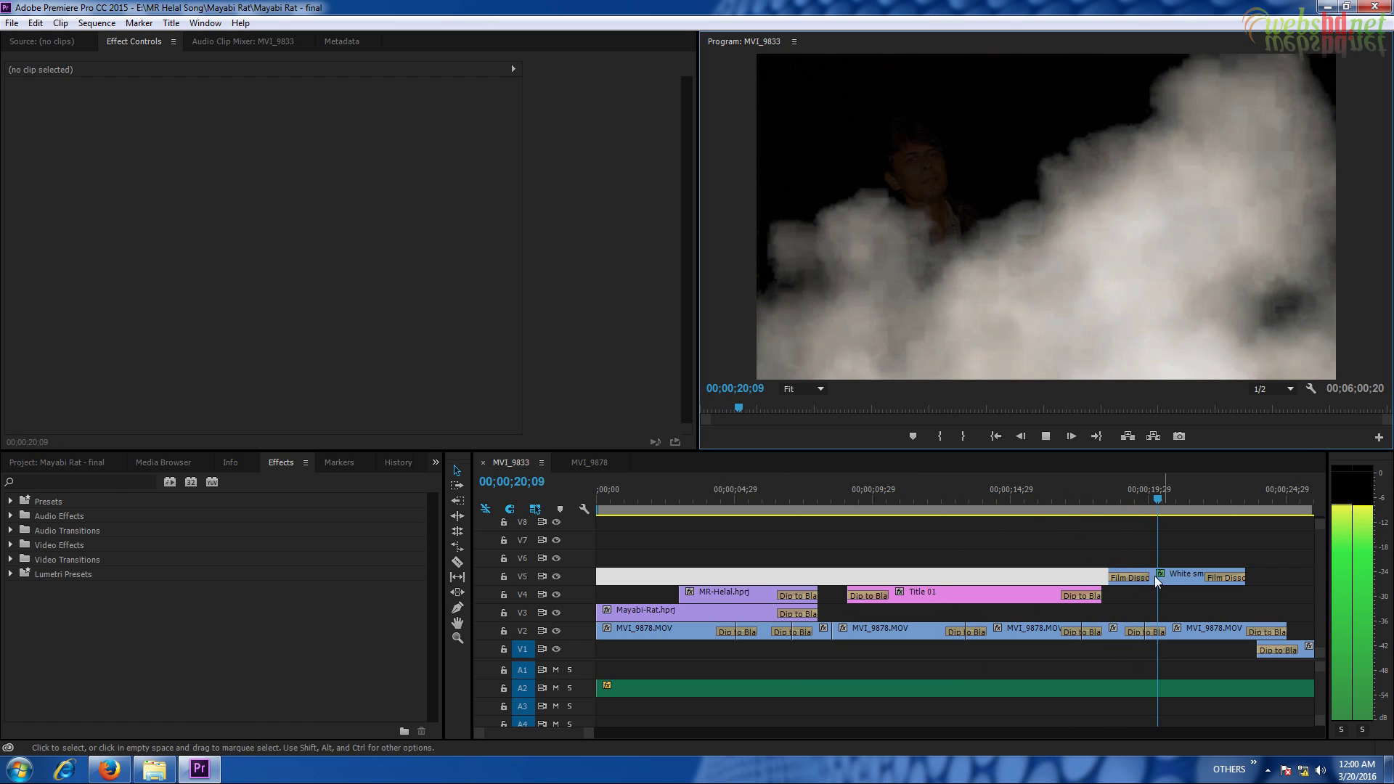
{"action": "left_click", "coordinate": [1046, 437]}
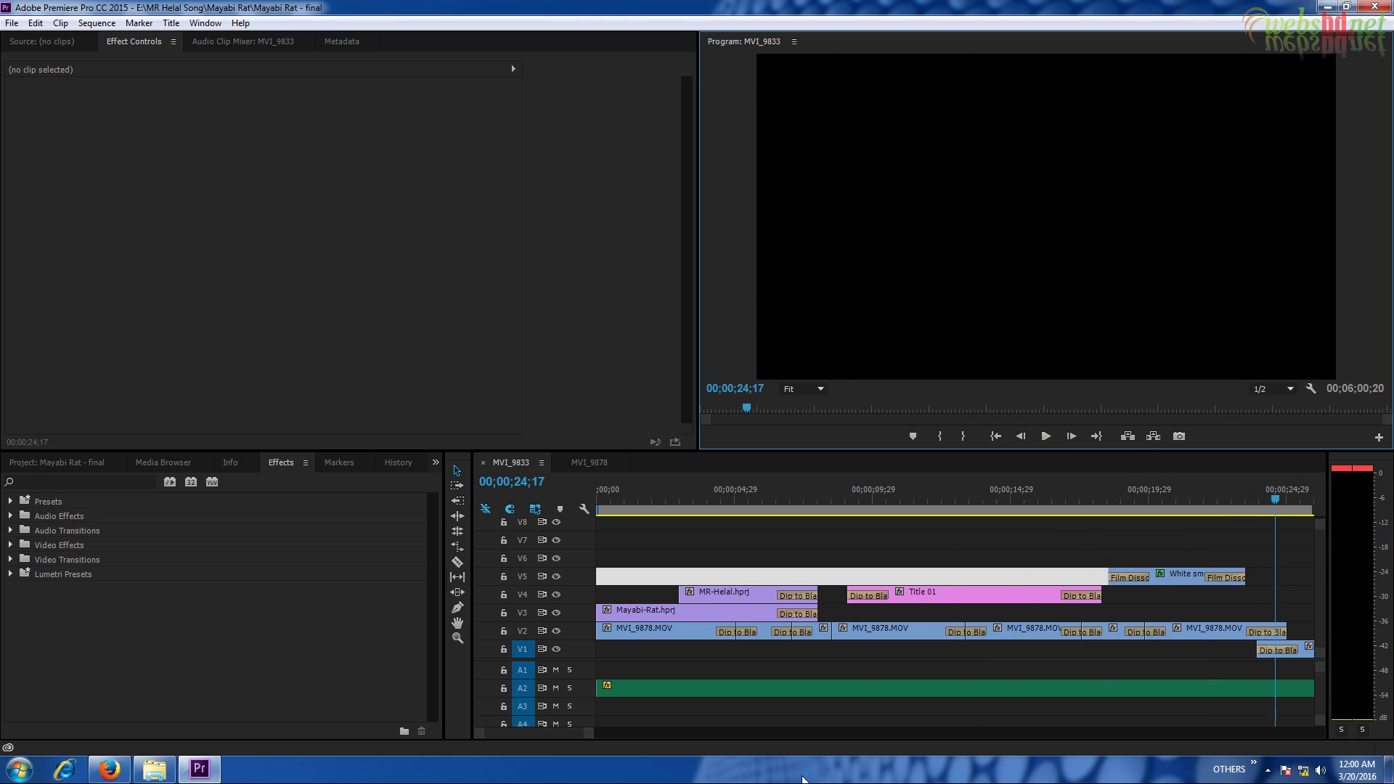
{"action": "left_click_drag", "start_coordinate": [542, 735], "coordinate": [558, 733]}
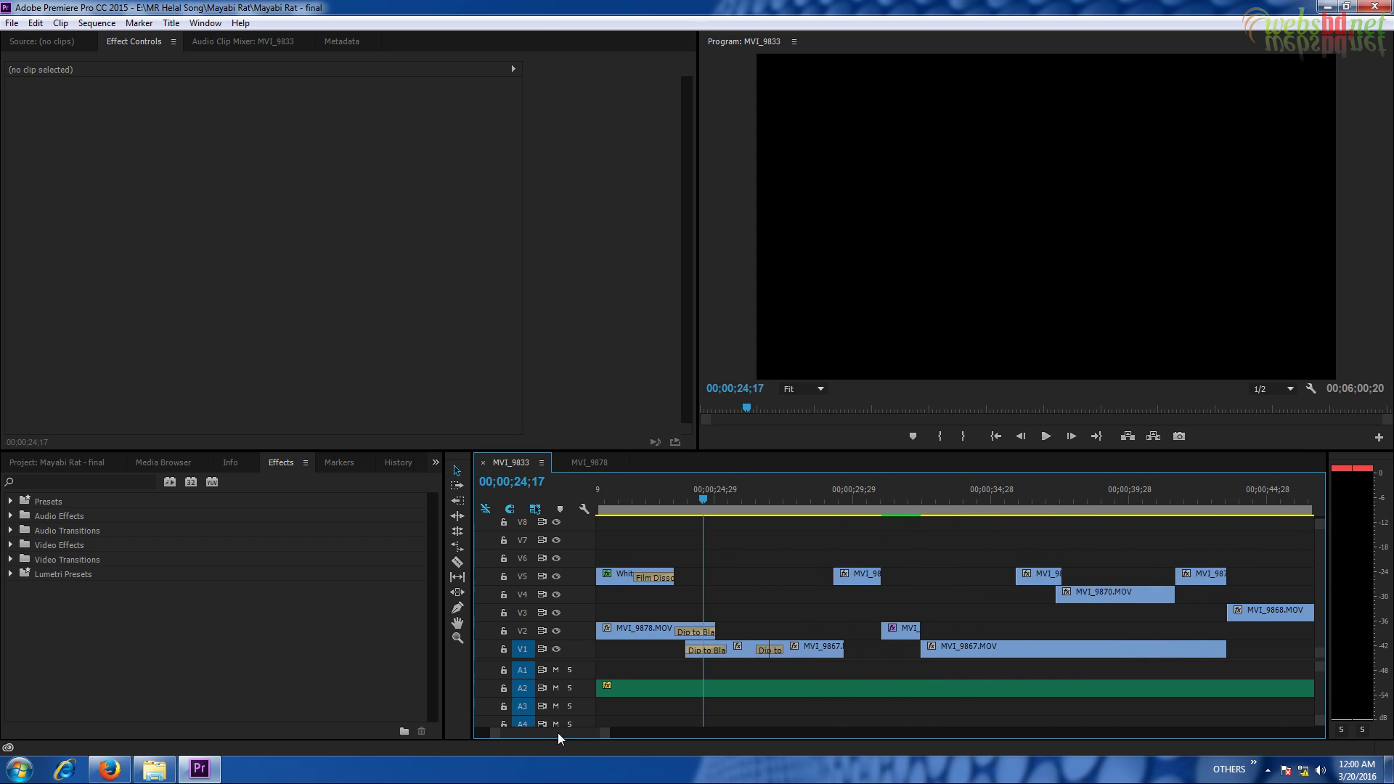
{"action": "left_click_drag", "start_coordinate": [558, 734], "coordinate": [542, 733]}
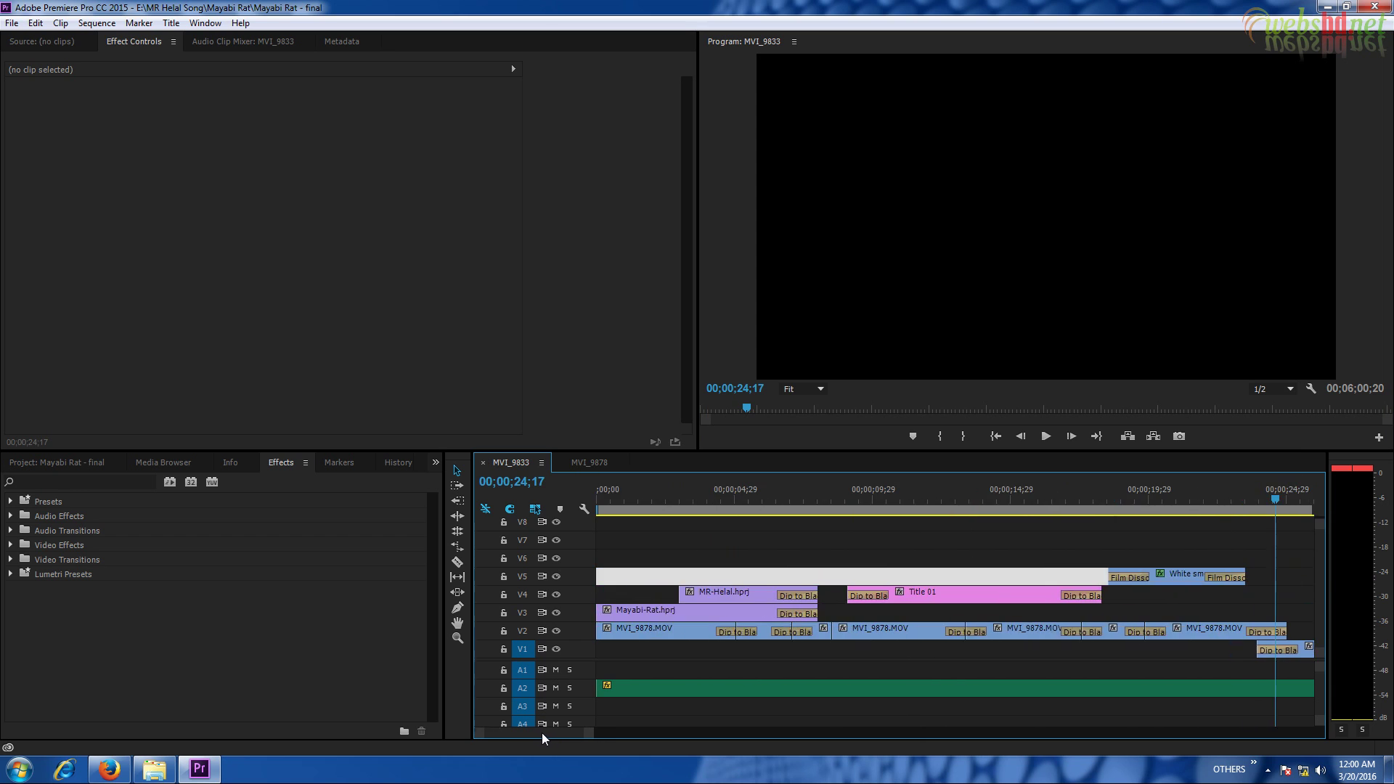
Open the recent project "Mayabi Rat_final_1" and show the beginning of its MVI_9833 sequence.
{"action": "left_click", "coordinate": [12, 23]}
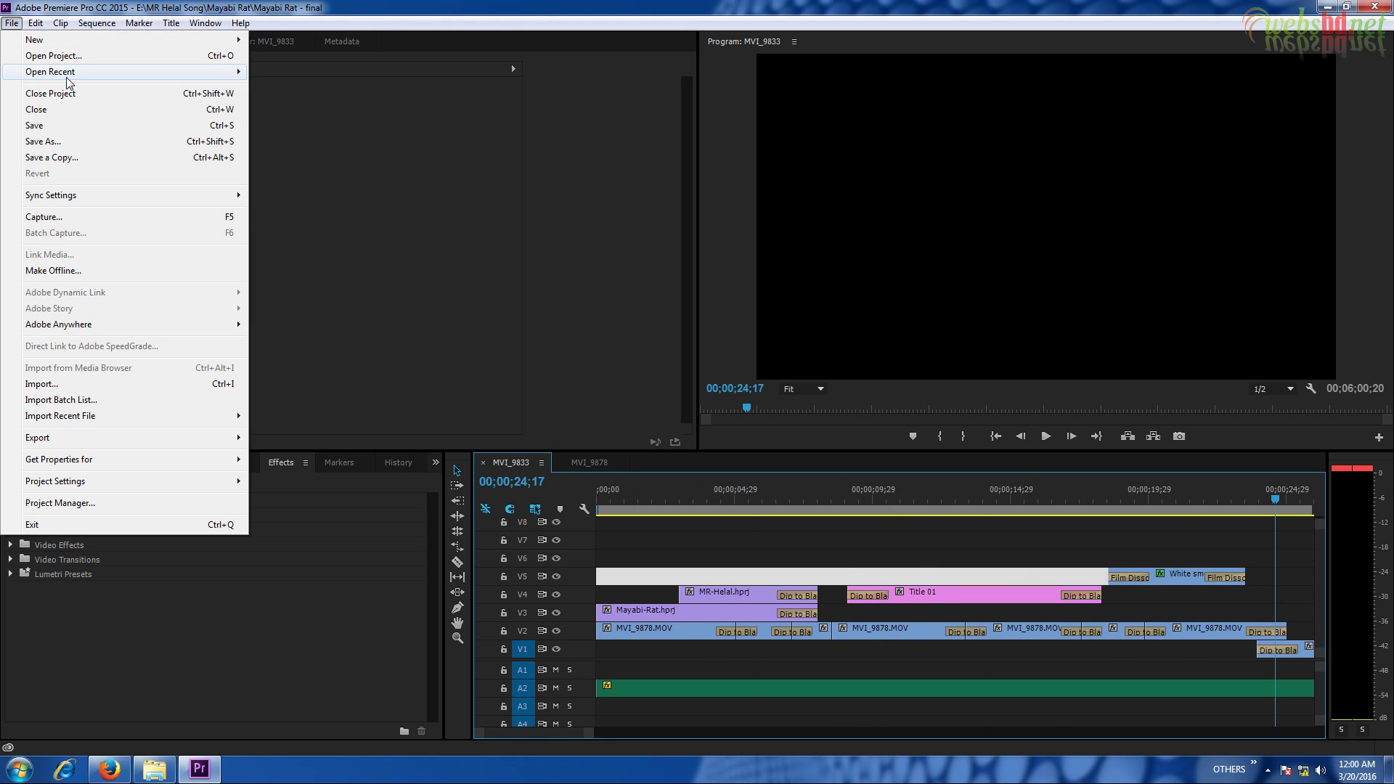
{"action": "mouse_move", "coordinate": [68, 81]}
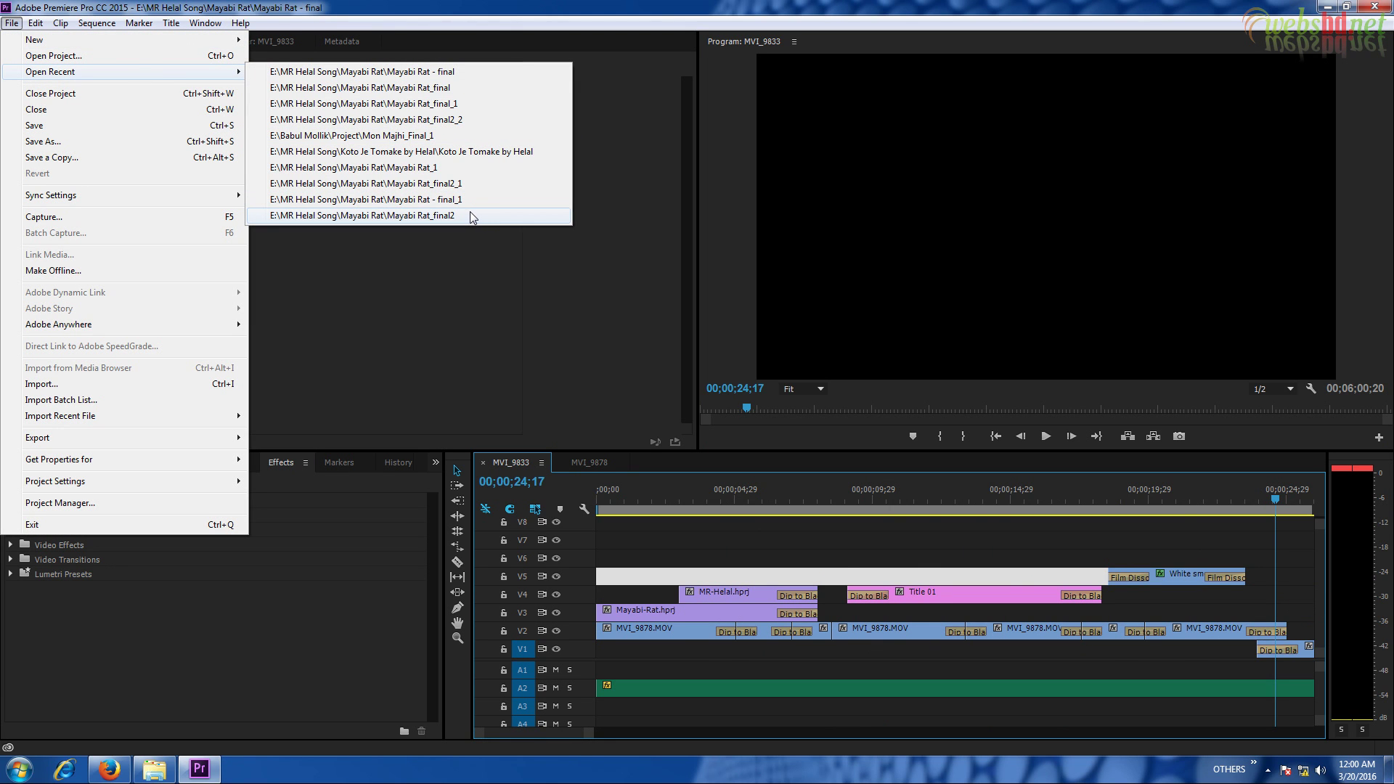
{"action": "left_click", "coordinate": [451, 105]}
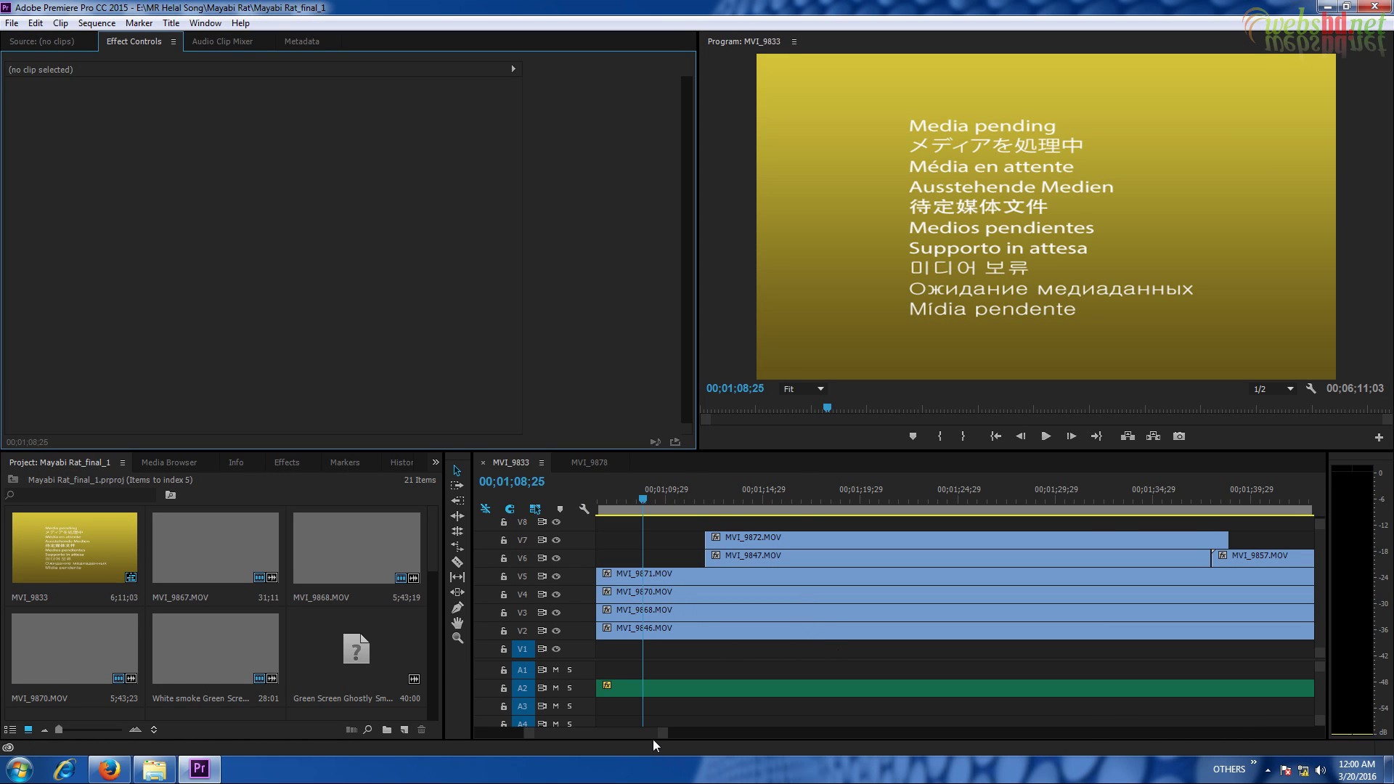
{"action": "left_click_drag", "start_coordinate": [591, 733], "coordinate": [549, 729]}
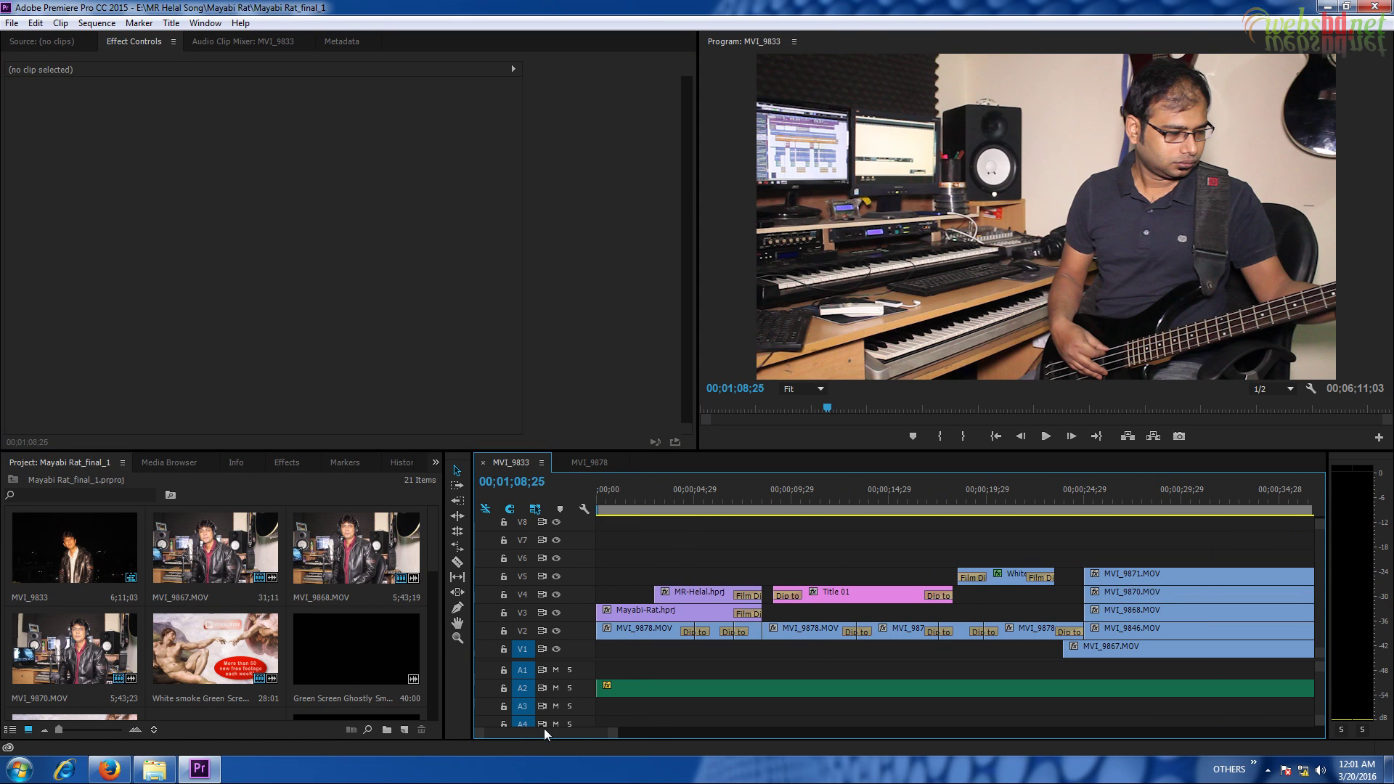
Scrub through the intro from near the sequence start to 00;00;23;11, up to the stacked camera clips.
{"action": "left_click", "coordinate": [605, 494]}
{"action": "left_click_drag", "start_coordinate": [606, 493], "coordinate": [618, 496]}
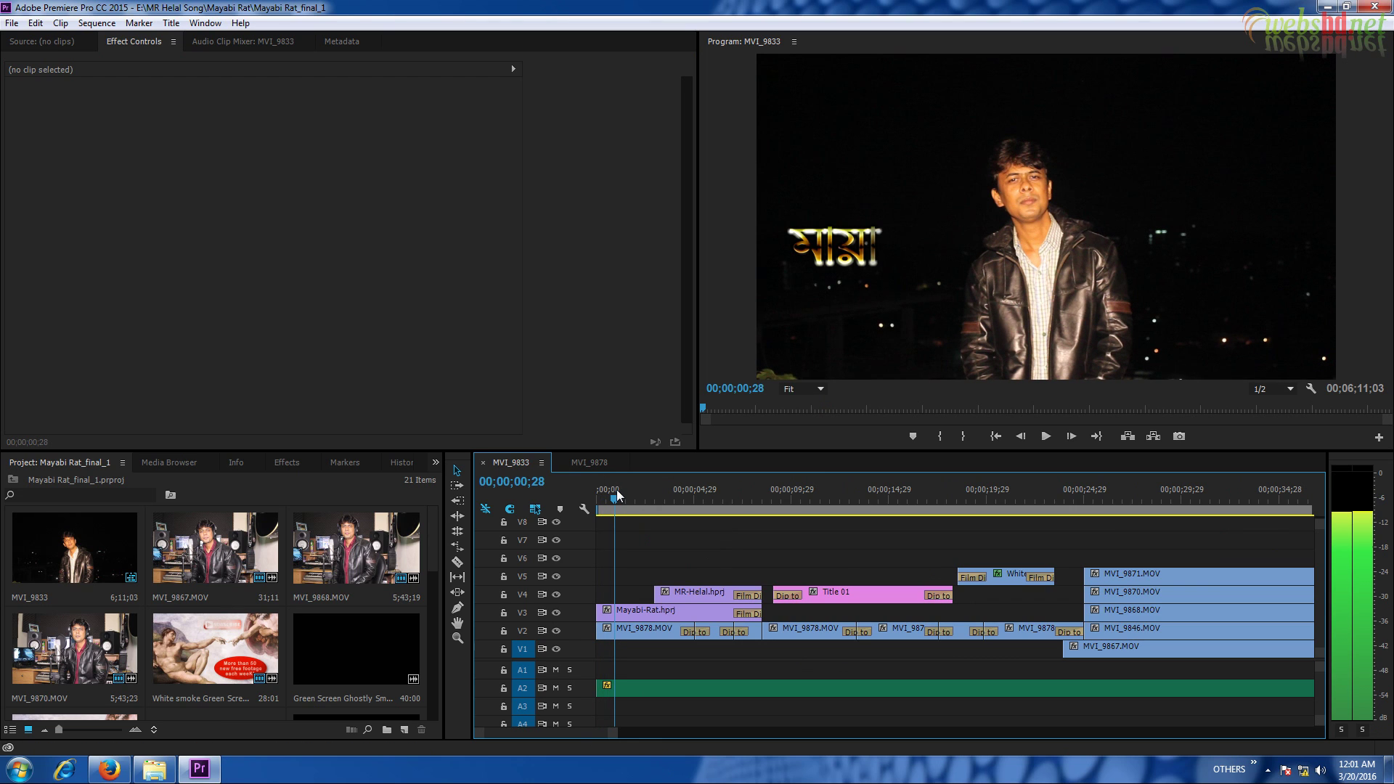
{"action": "left_click_drag", "start_coordinate": [626, 491], "coordinate": [1055, 497]}
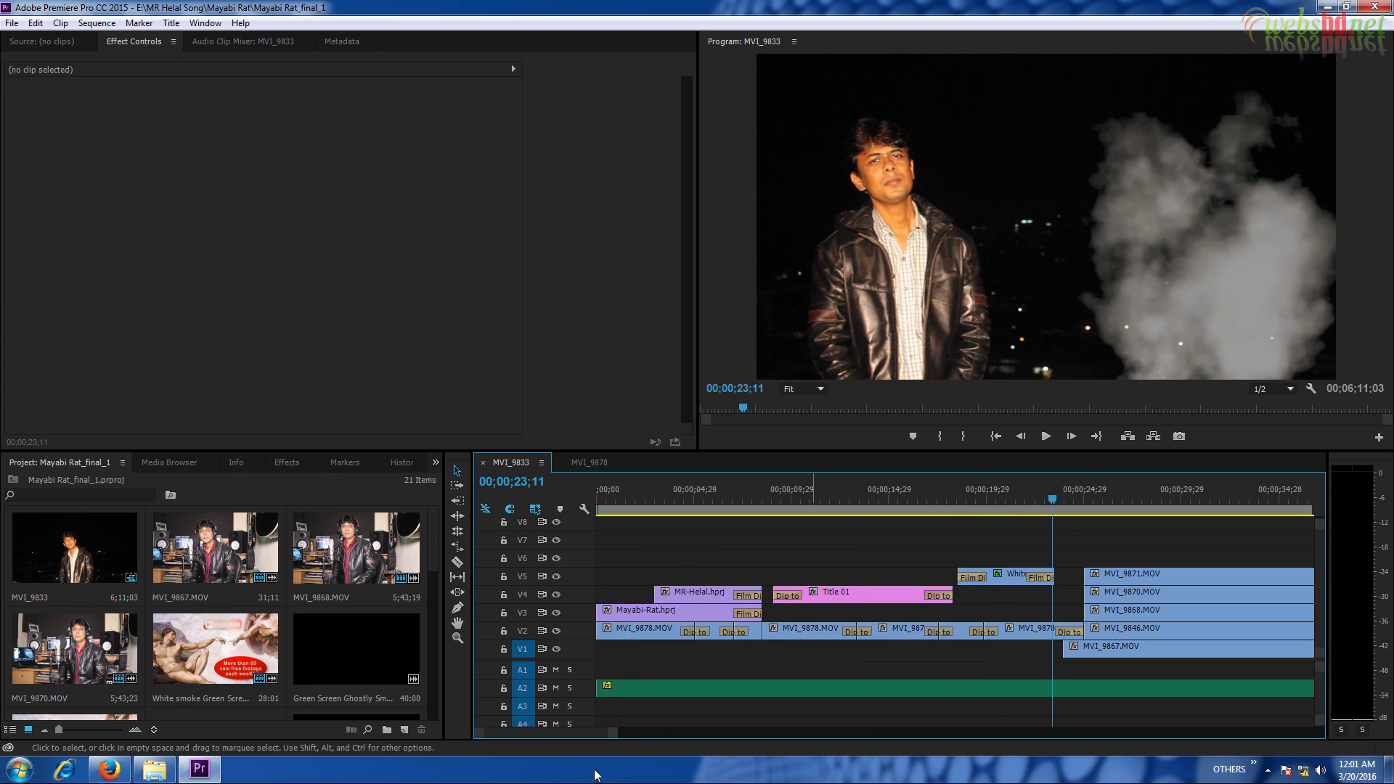
{"action": "left_click_drag", "start_coordinate": [577, 732], "coordinate": [591, 732]}
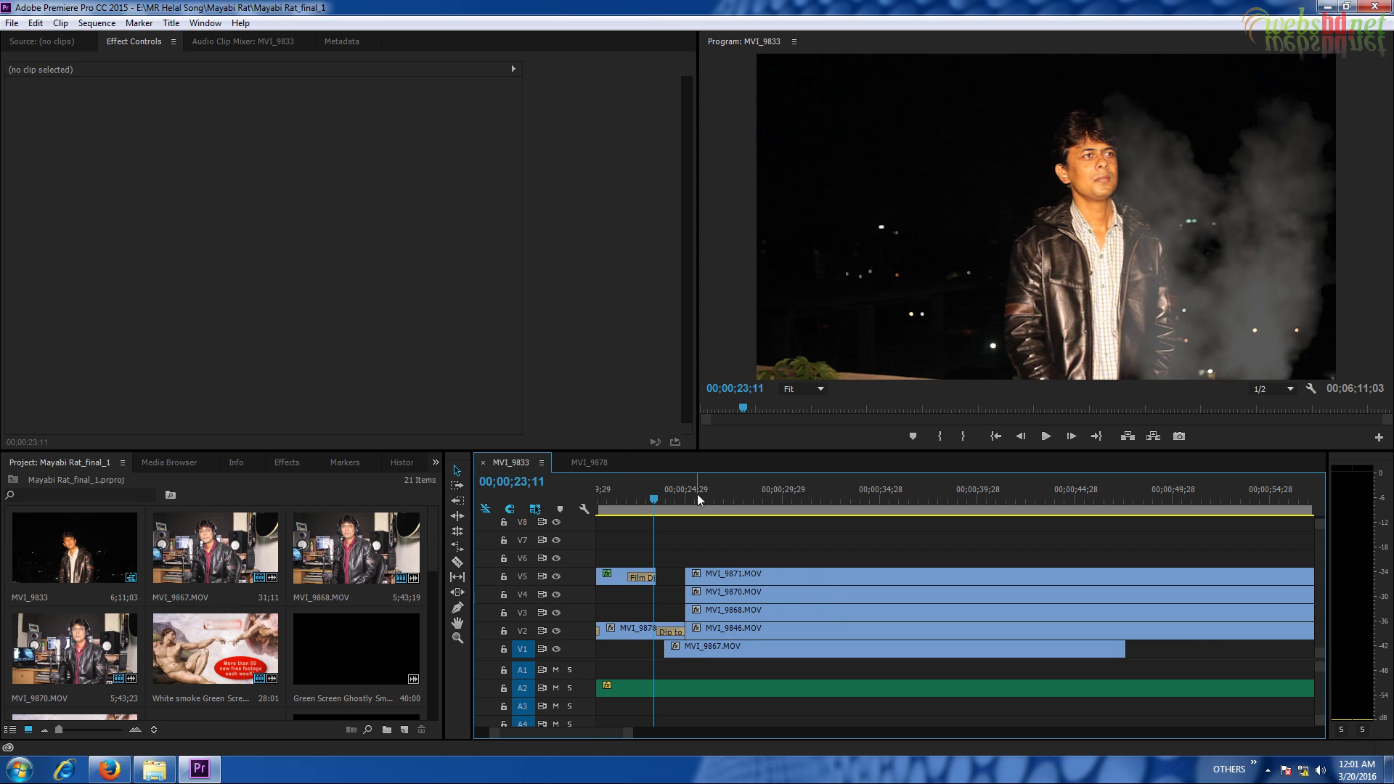
Load MVI_9846.MOV and MVI_9868.MOV from the sequence into the Source monitor one after the other and scrub through each.
{"action": "left_click", "coordinate": [737, 633]}
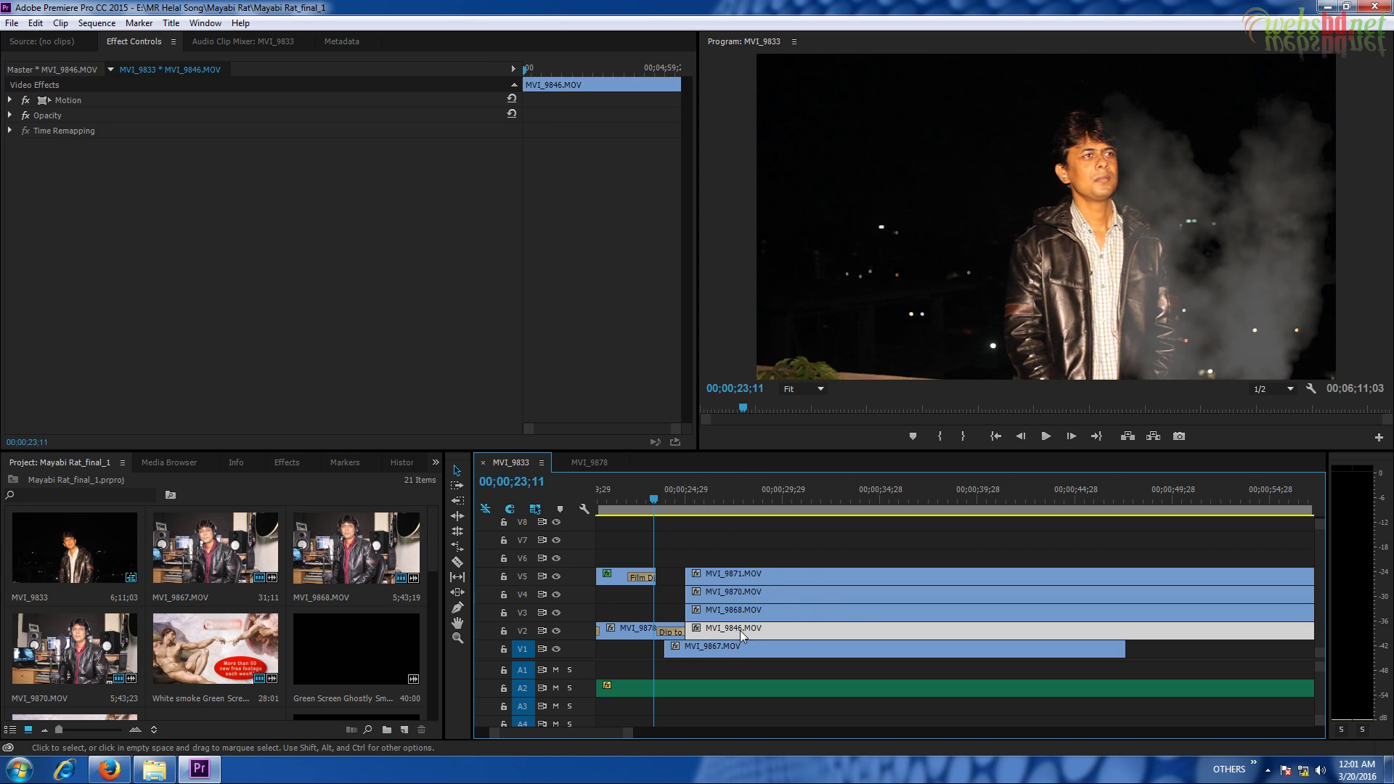
{"action": "double_click", "coordinate": [741, 629]}
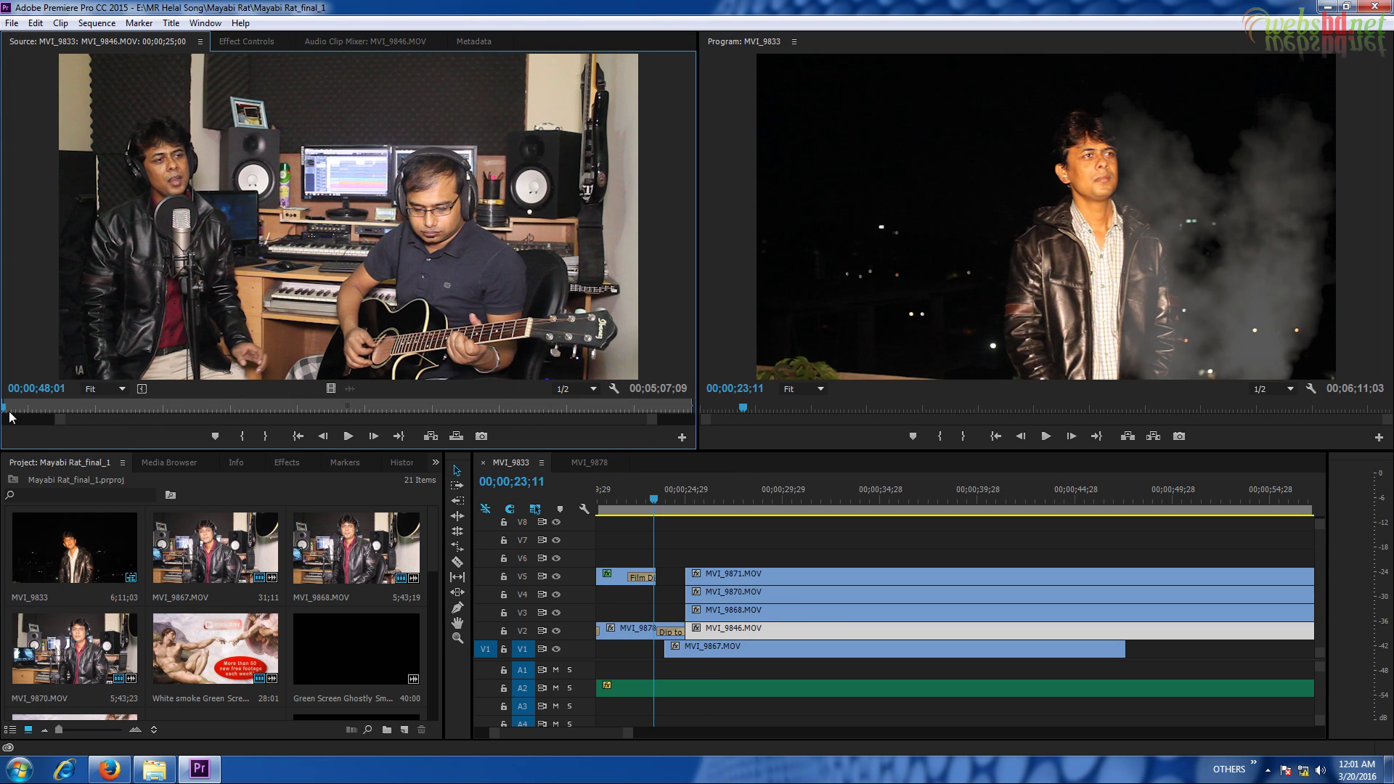
{"action": "left_click_drag", "start_coordinate": [7, 414], "coordinate": [371, 407]}
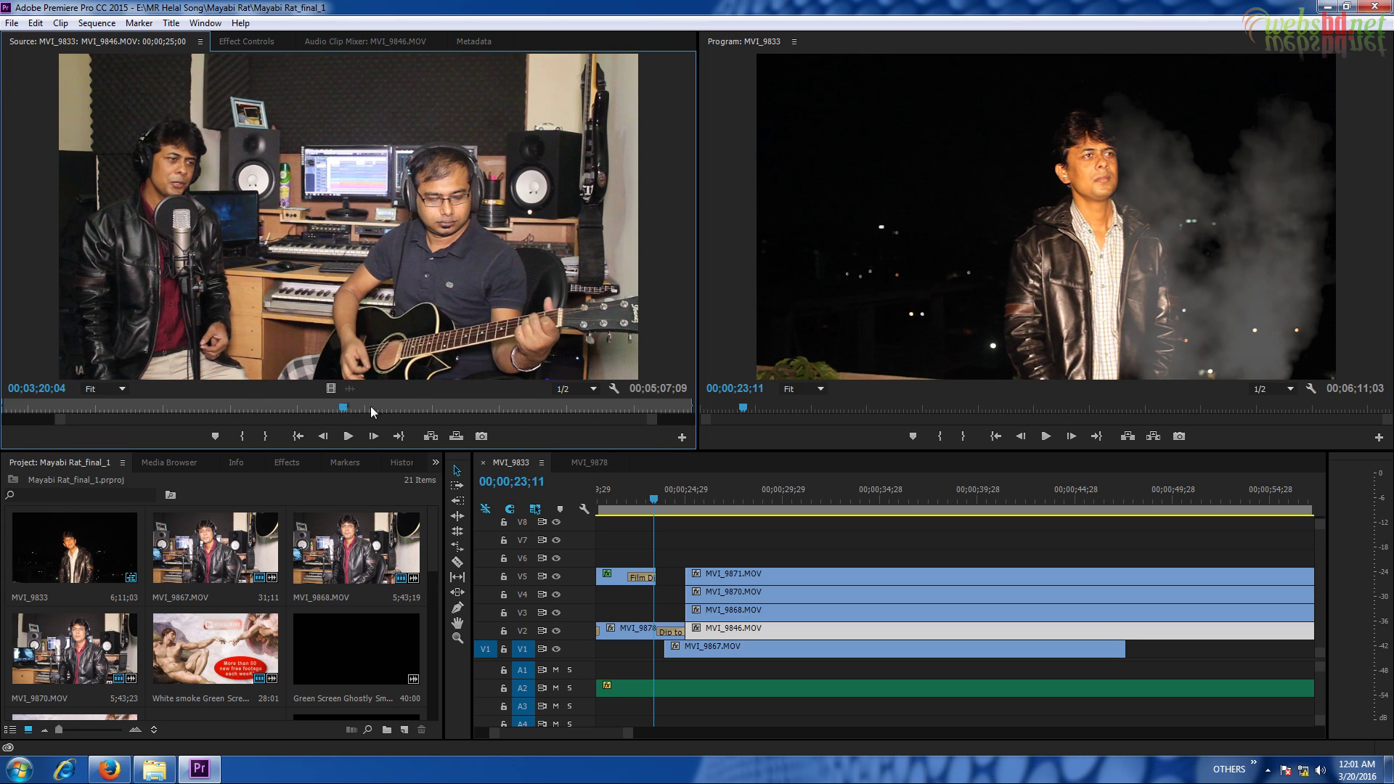
{"action": "double_click", "coordinate": [768, 610]}
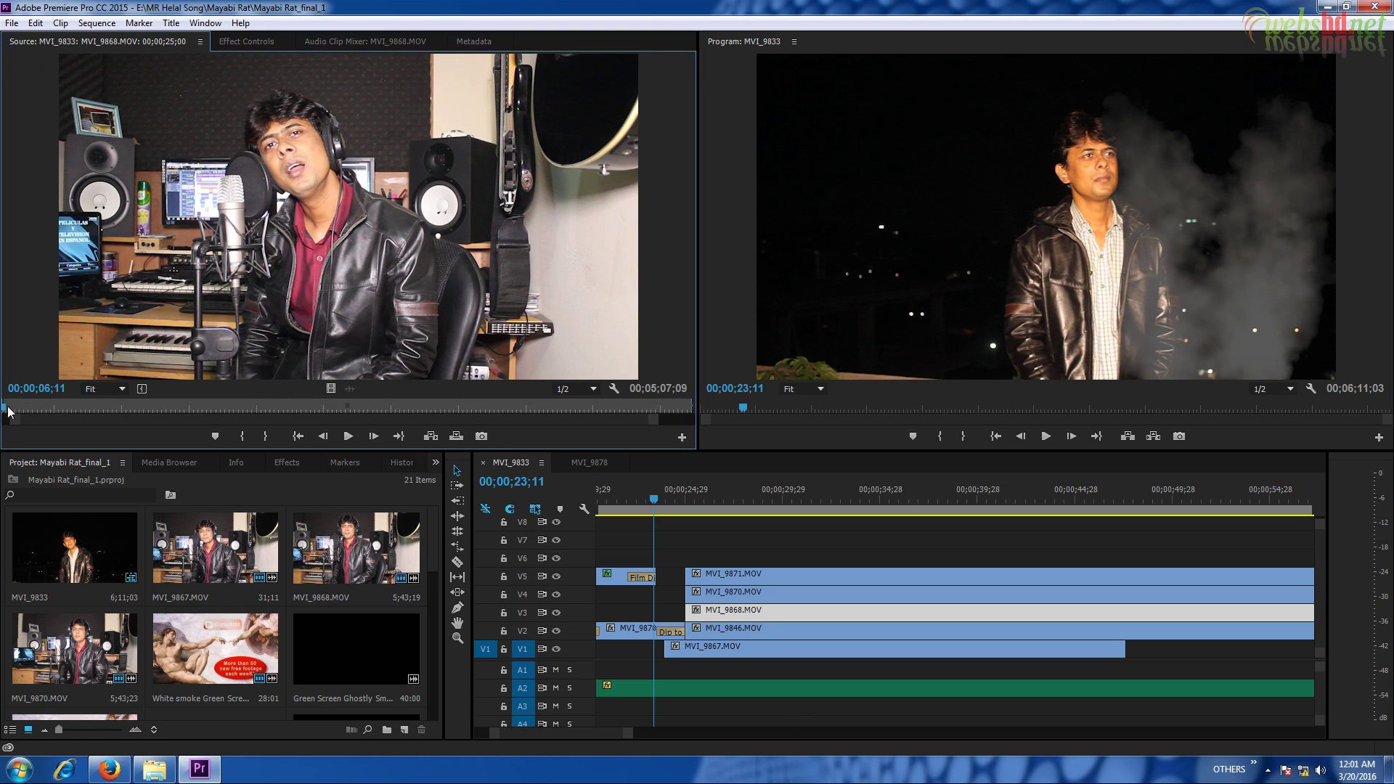
{"action": "left_click_drag", "start_coordinate": [9, 409], "coordinate": [404, 408]}
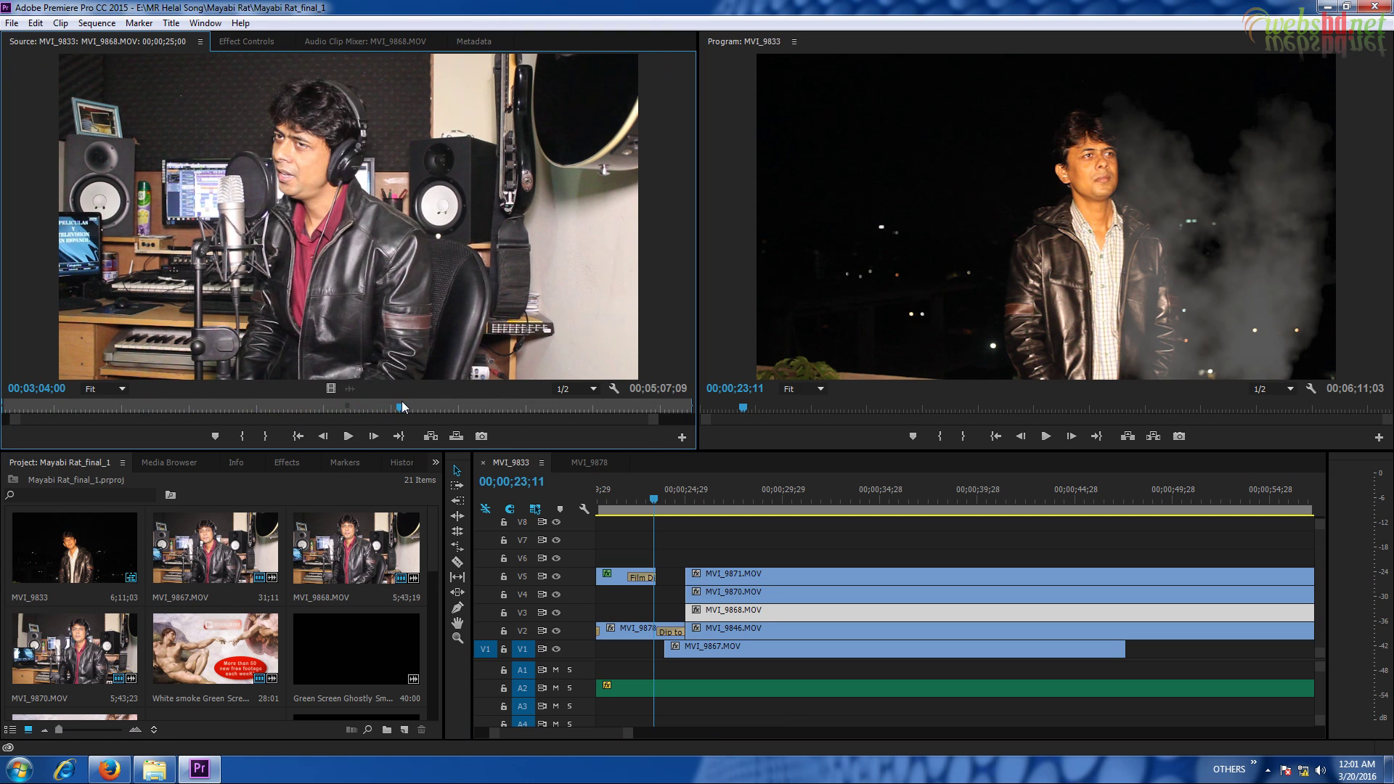
Preview the stacked clips MVI_9870.MOV and MVI_9871.MOV in the Source monitor, scrubbing each to about 00;02;28.
{"action": "double_click", "coordinate": [732, 594]}
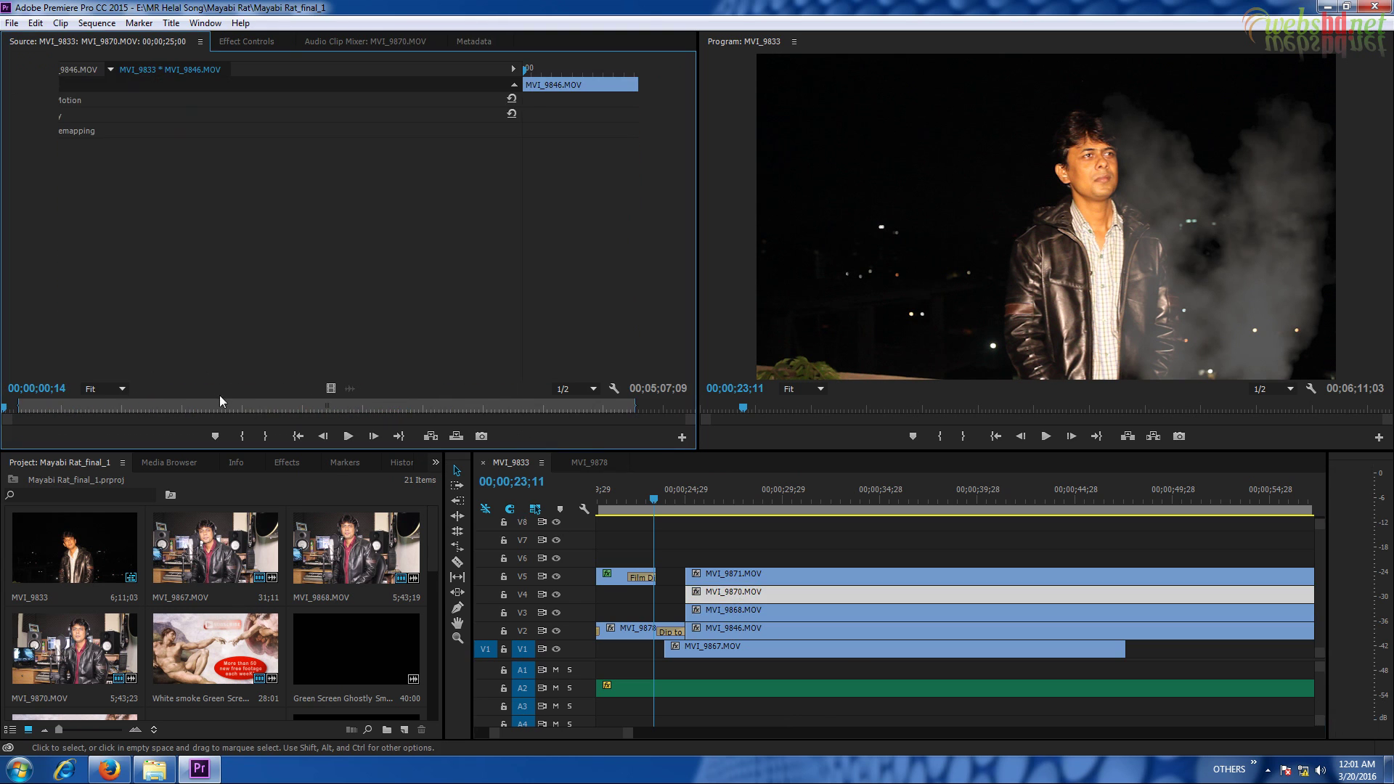
{"action": "left_click_drag", "start_coordinate": [41, 404], "coordinate": [299, 412]}
{"action": "double_click", "coordinate": [748, 579]}
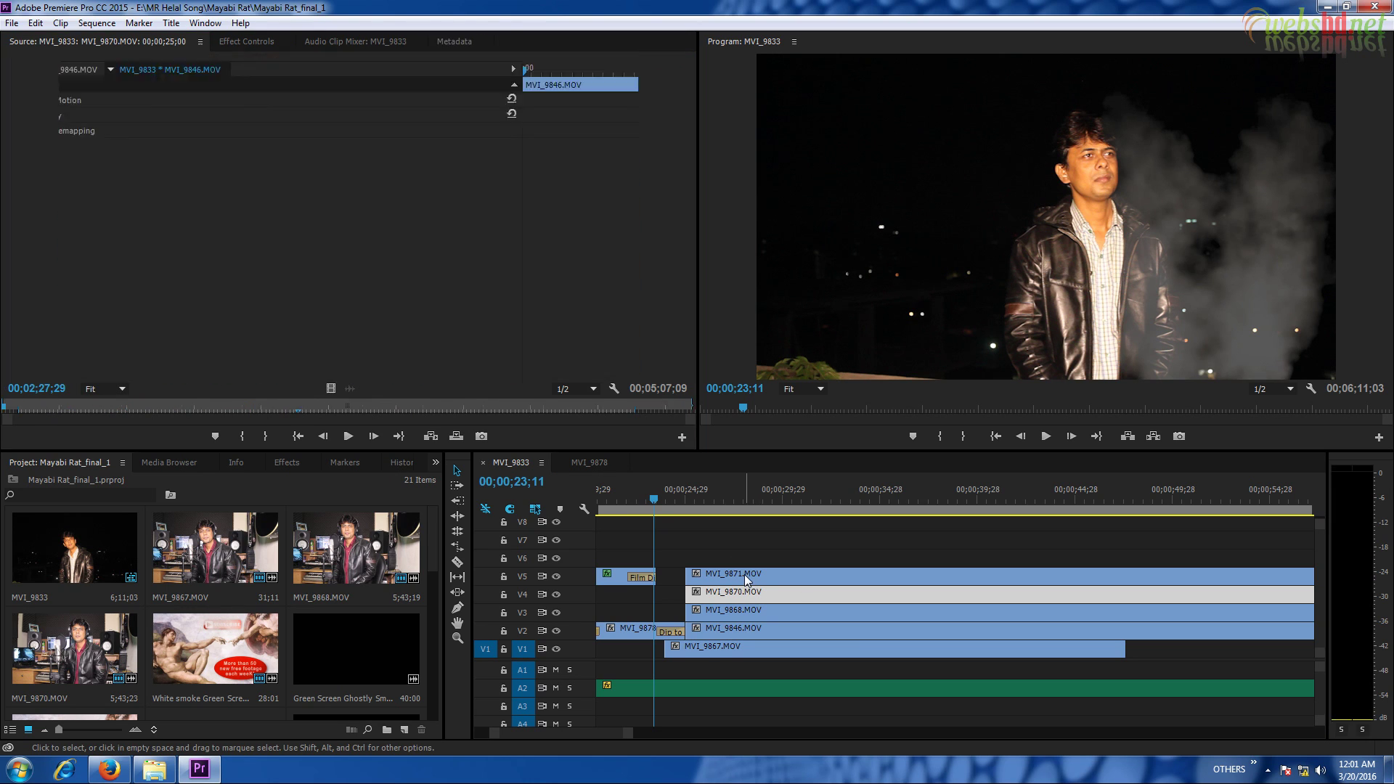
{"action": "left_click_drag", "start_coordinate": [183, 409], "coordinate": [327, 408]}
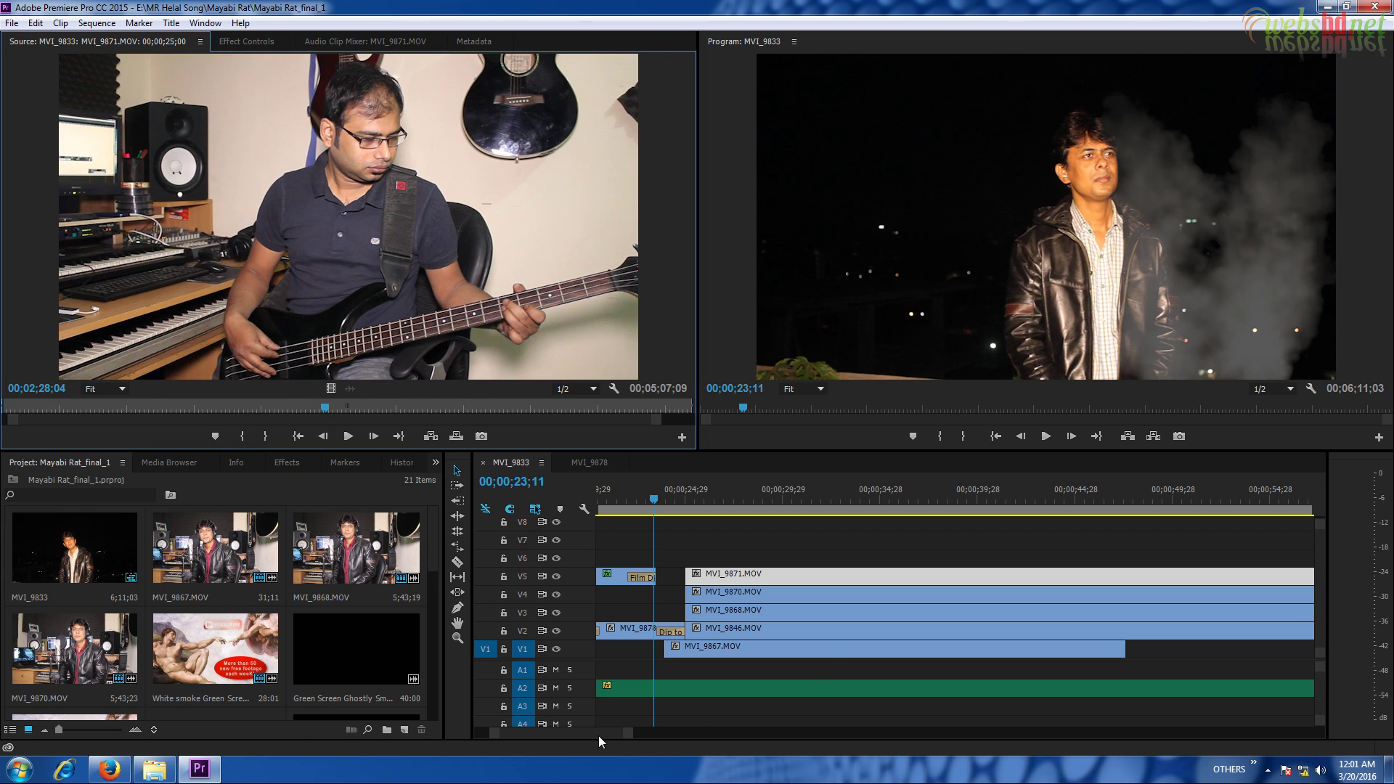
Scrub to the start of the stacked camera clips and place the playhead at 00;00;25;05.
{"action": "left_click_drag", "start_coordinate": [604, 733], "coordinate": [603, 731]}
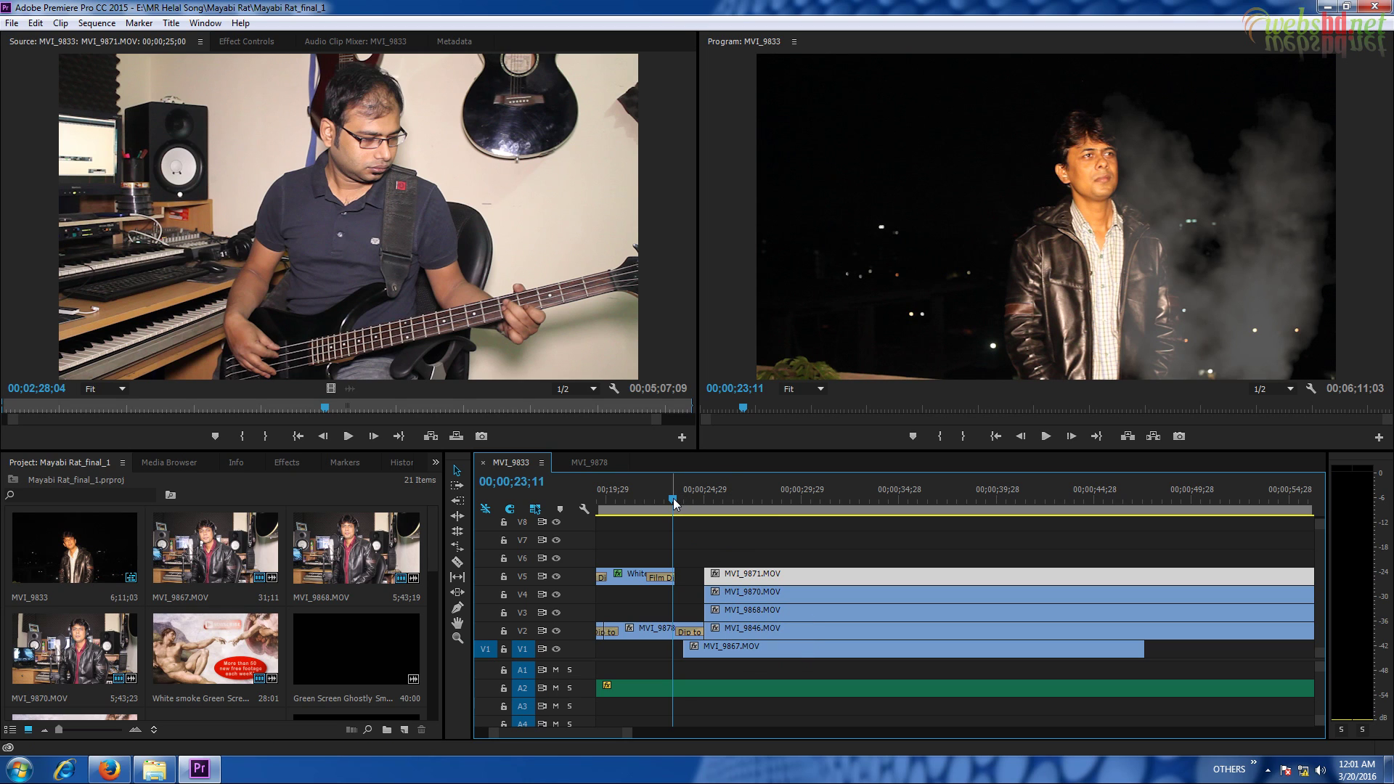
{"action": "left_click_drag", "start_coordinate": [673, 498], "coordinate": [716, 498]}
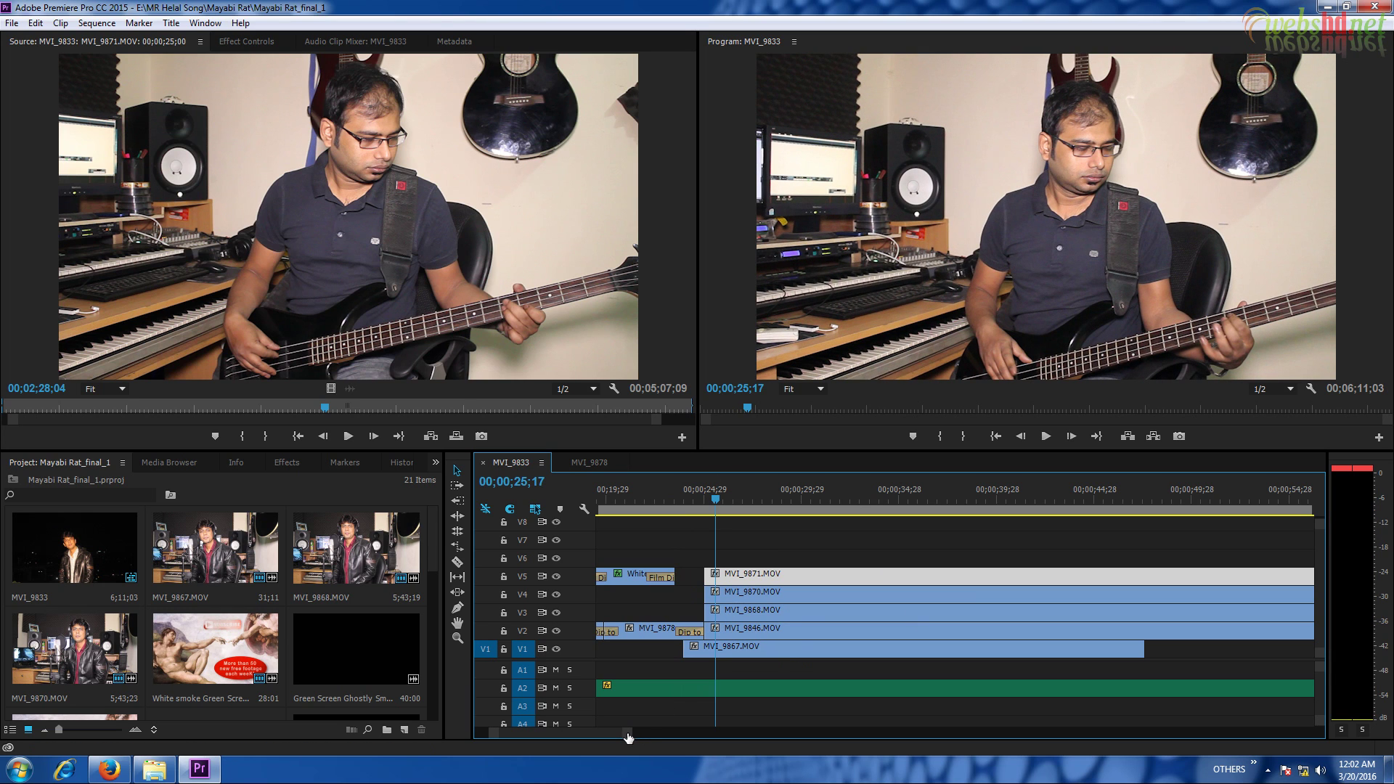
{"action": "mouse_move", "coordinate": [628, 737]}
{"action": "left_mouse_down"}
{"action": "mouse_move", "coordinate": [681, 734]}
{"action": "mouse_move", "coordinate": [610, 735]}
{"action": "left_mouse_up"}
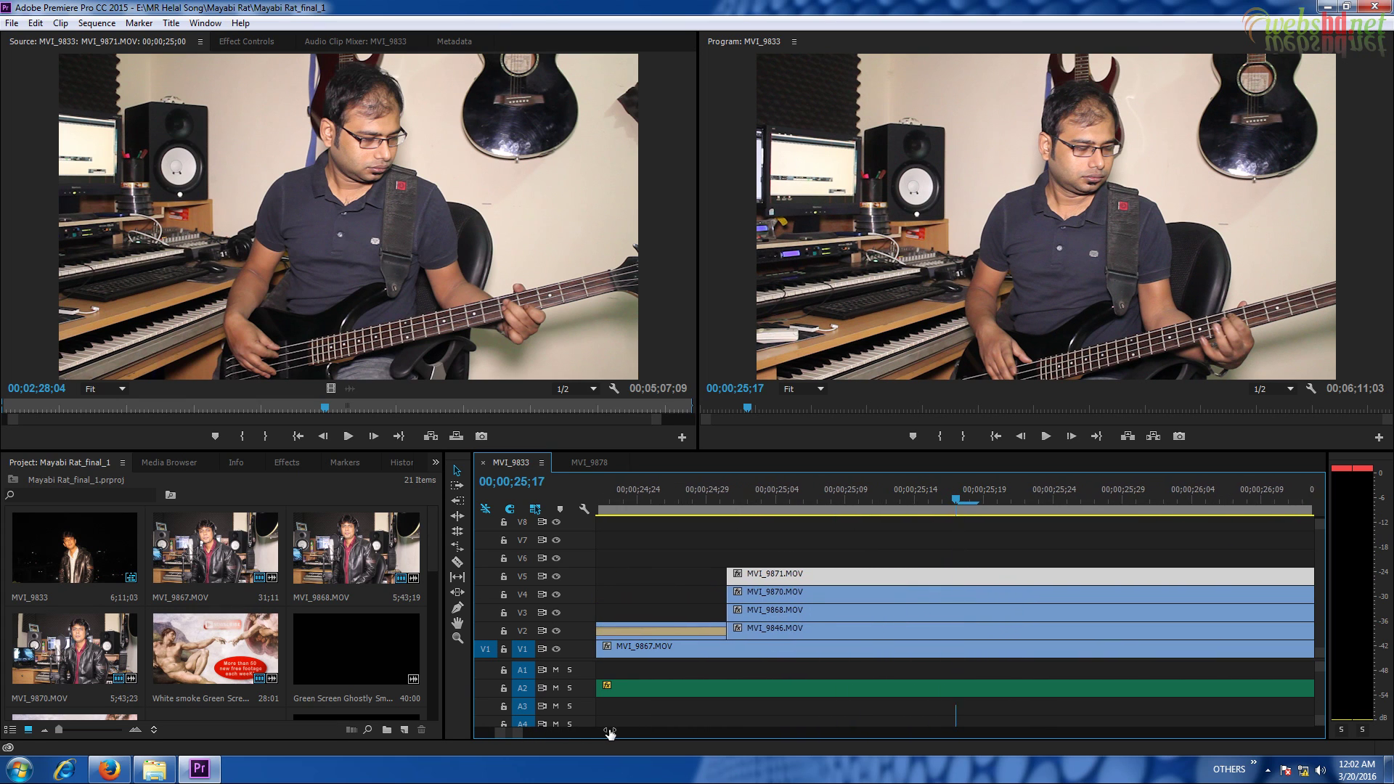
{"action": "left_click", "coordinate": [748, 491]}
{"action": "key", "text": "Right"}
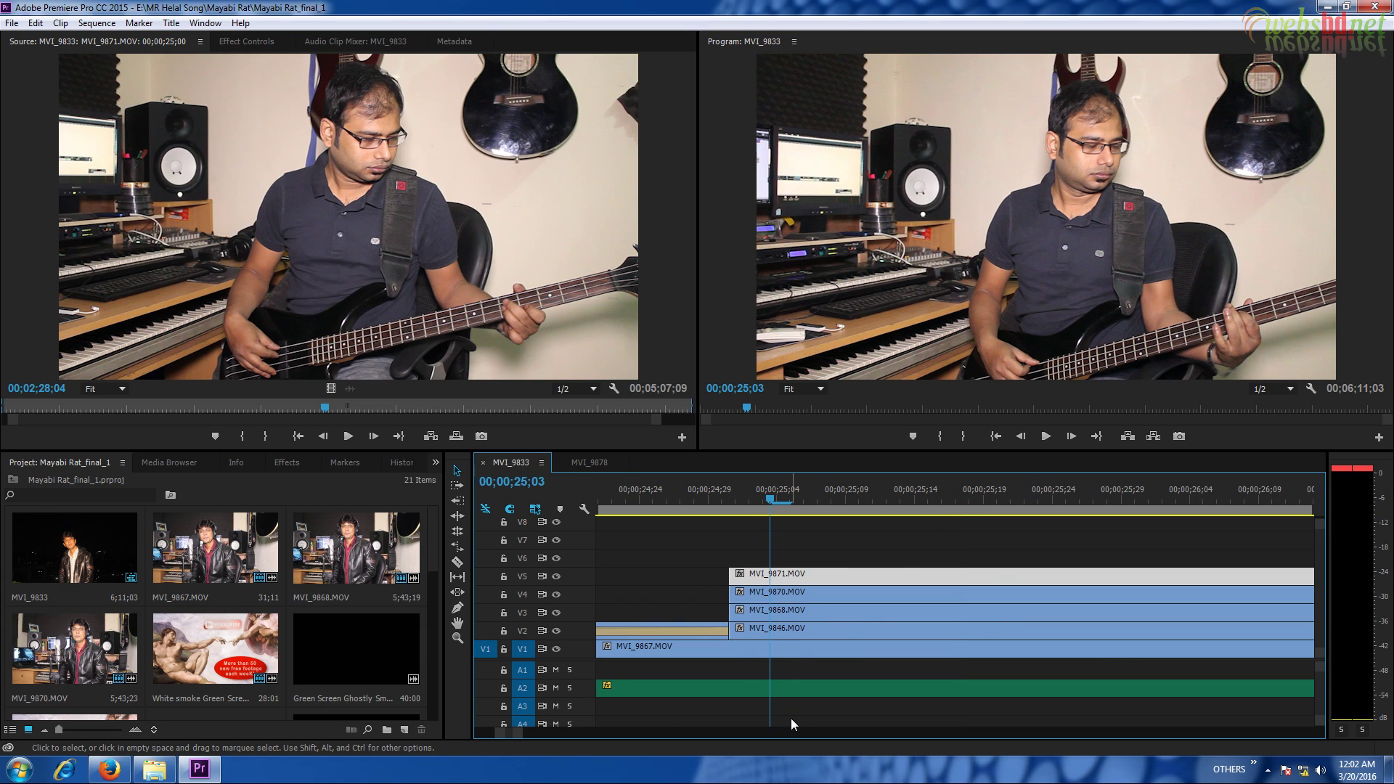
{"action": "left_click", "coordinate": [790, 499]}
Select the stacked clips MVI_9846.MOV, MVI_9868.MOV, MVI_9870.MOV and MVI_9871.MOV one by one, ending with the song audio on A2.
{"action": "left_click", "coordinate": [812, 628]}
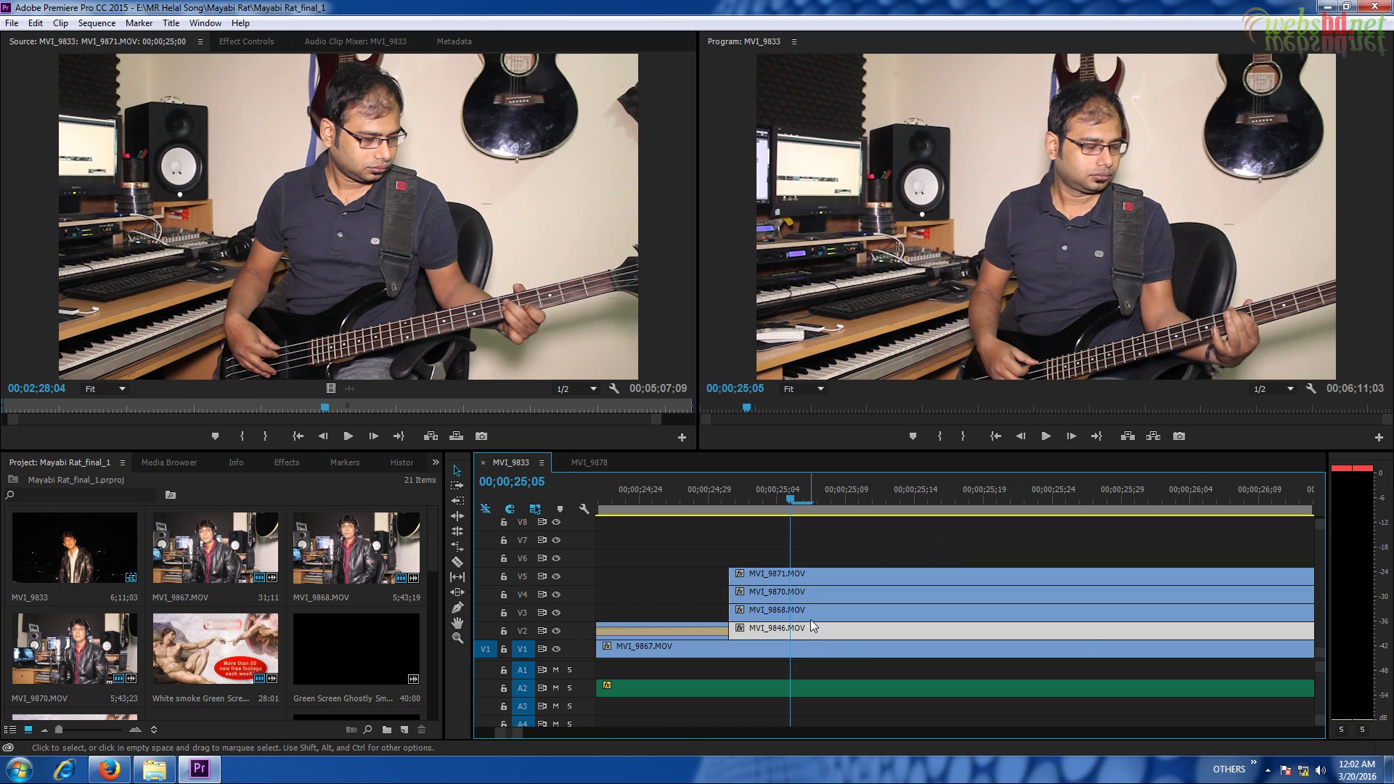
{"action": "left_click", "coordinate": [814, 618]}
{"action": "left_click", "coordinate": [814, 591]}
{"action": "left_click", "coordinate": [812, 573]}
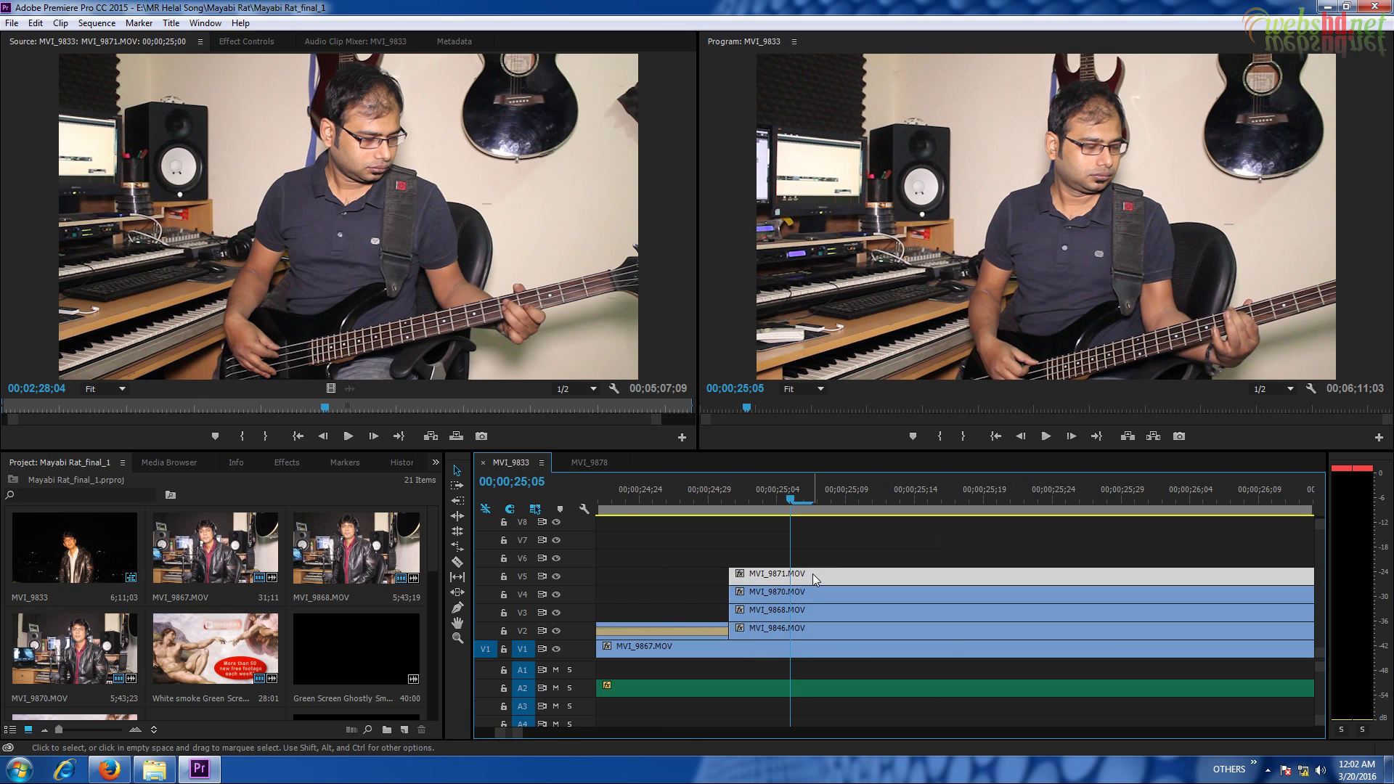
{"action": "left_click", "coordinate": [749, 688]}
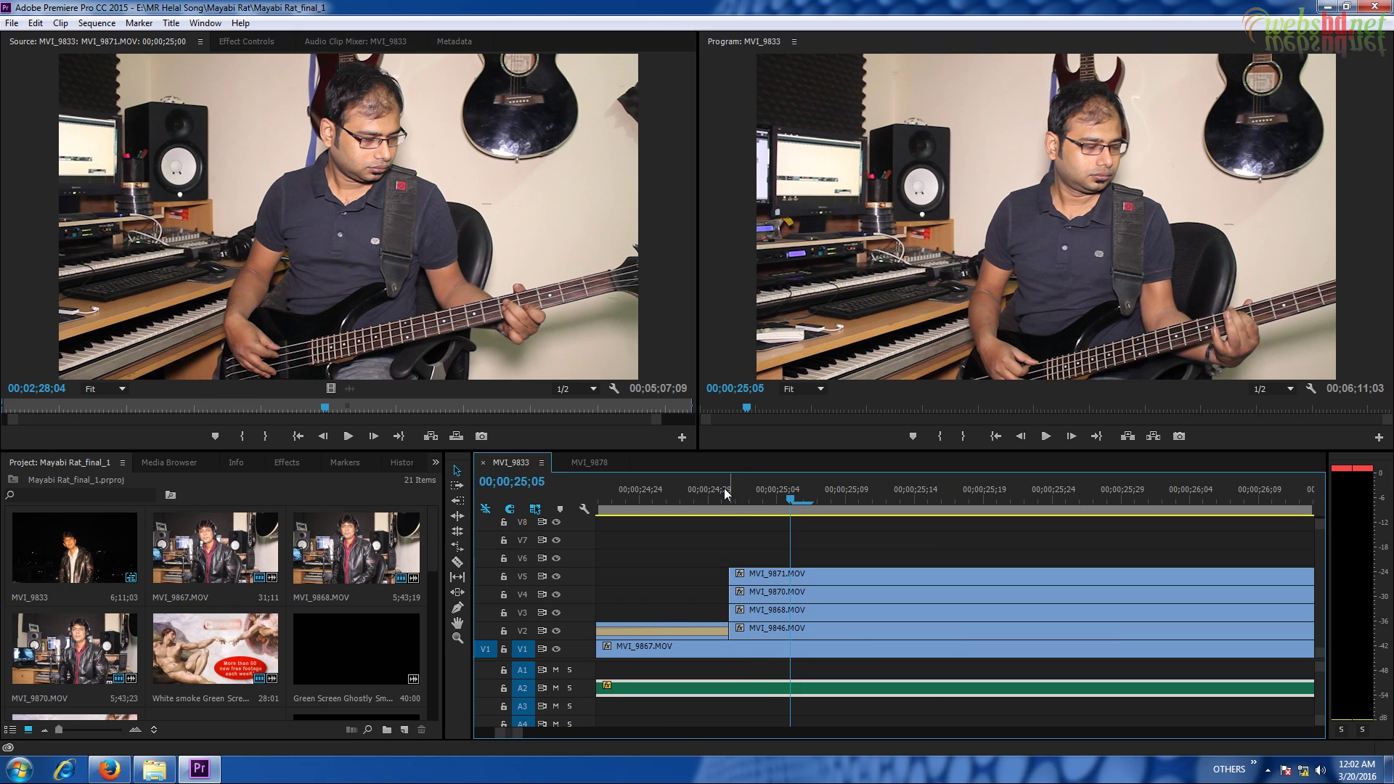
Move the playhead to 00;00;25;03 and select MVI_9871.MOV, MVI_9870.MOV and MVI_9868.MOV in turn from the uppermost video track downward.
{"action": "left_click_drag", "start_coordinate": [724, 488], "coordinate": [770, 491]}
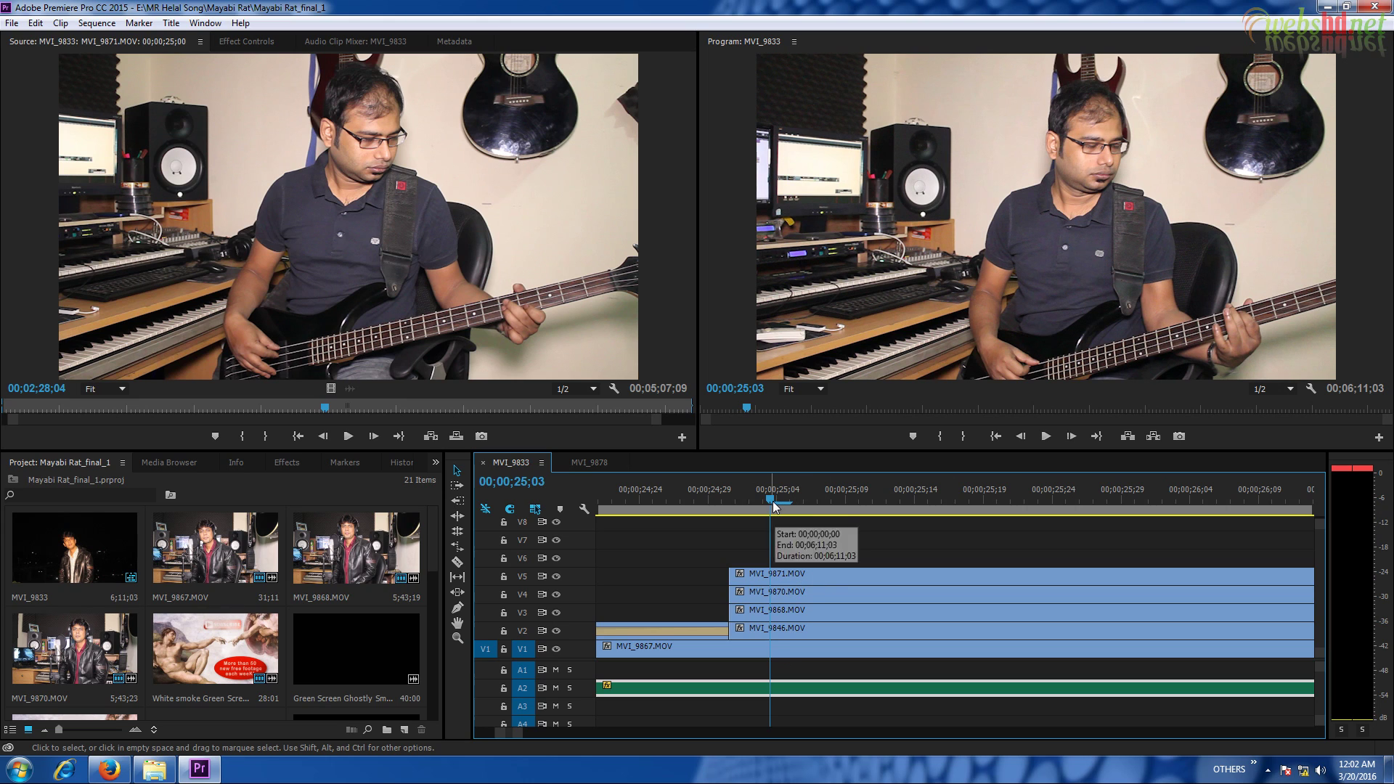
{"action": "left_click", "coordinate": [766, 578]}
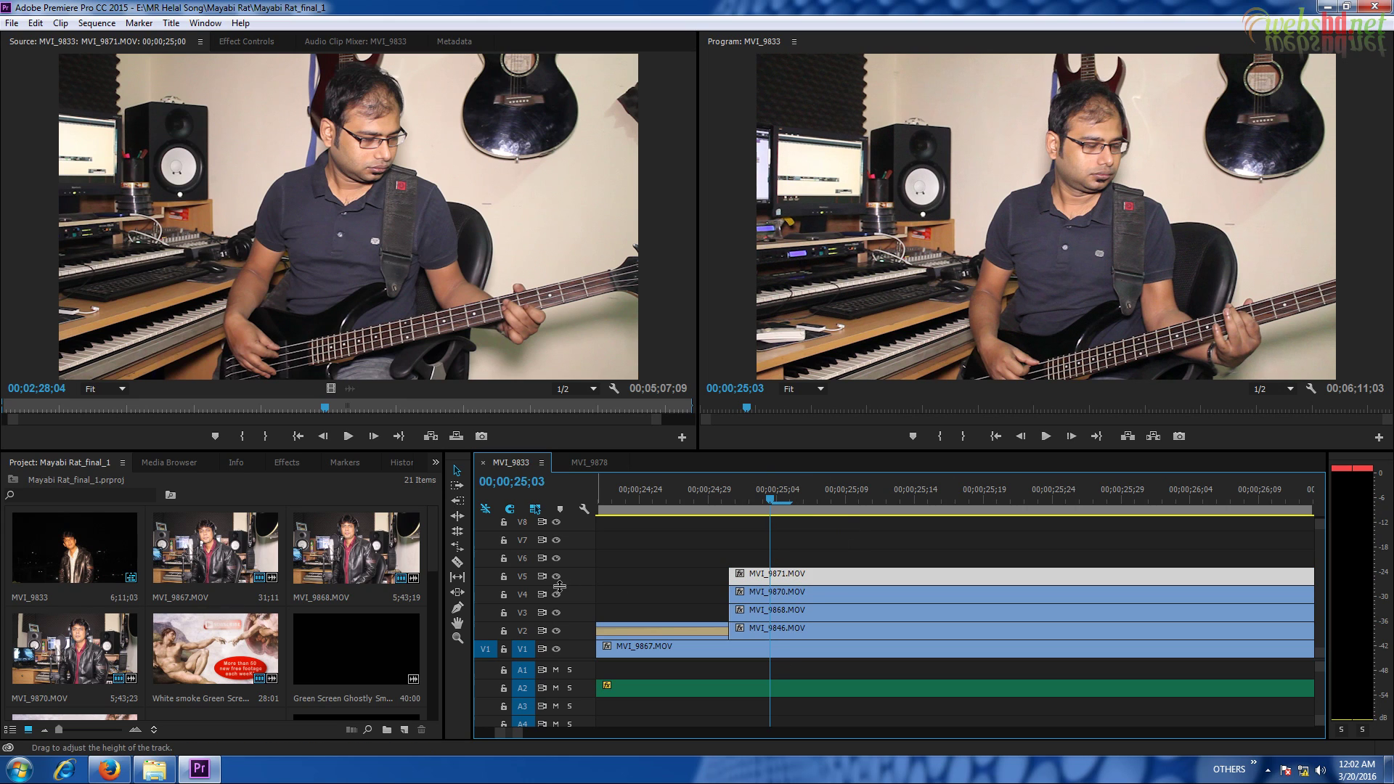
{"action": "left_click", "coordinate": [765, 597]}
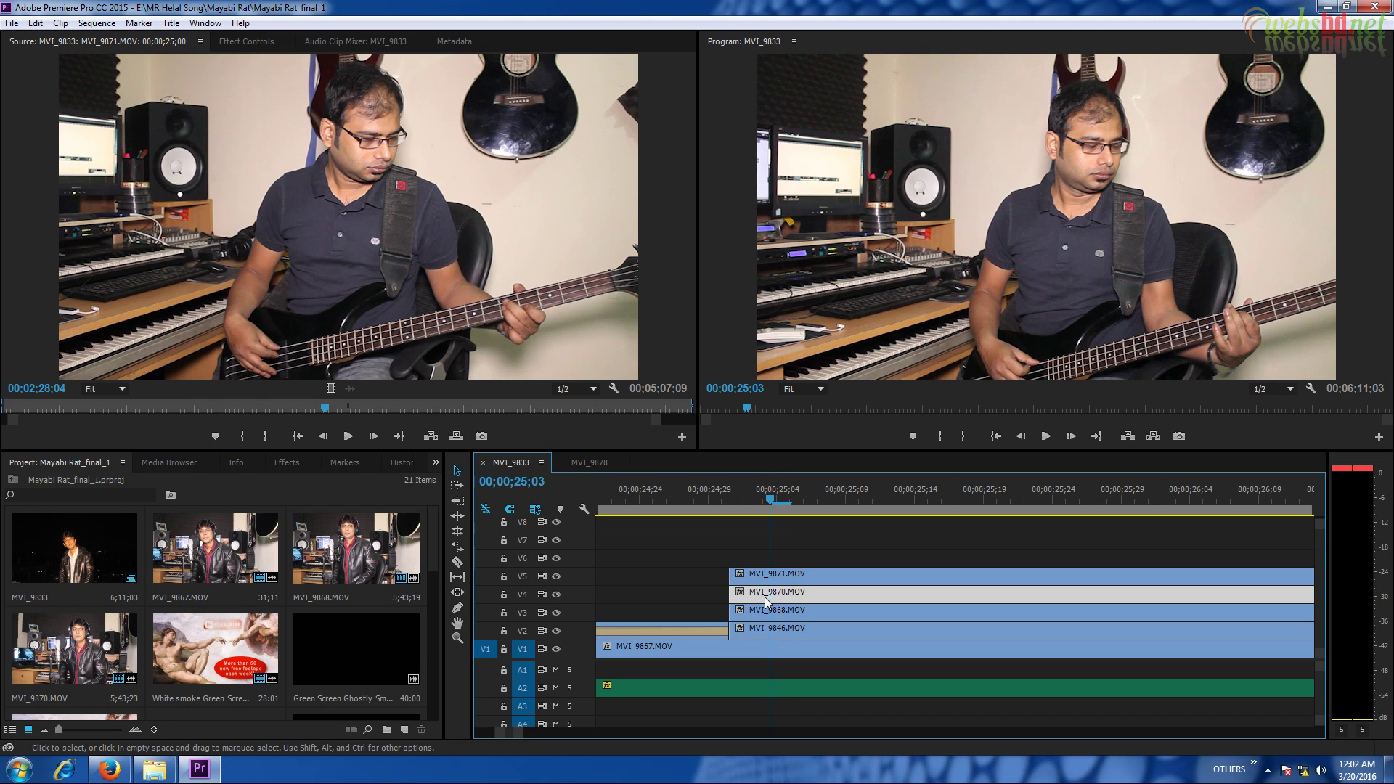
{"action": "left_click", "coordinate": [794, 619]}
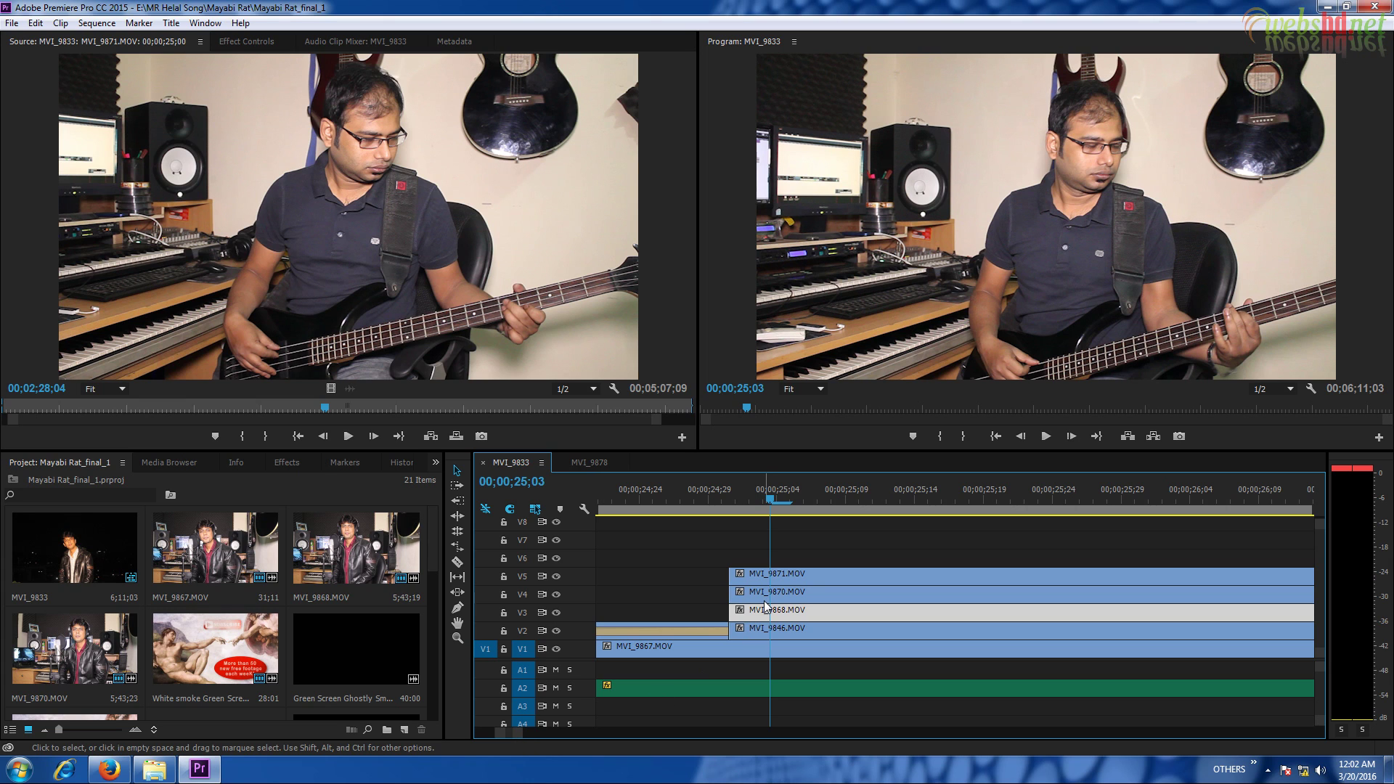
Open the recent project "Mayabi Rat - final" and show its MVI_9833 sequence from about 00;00;24 onward.
{"action": "left_click", "coordinate": [11, 23]}
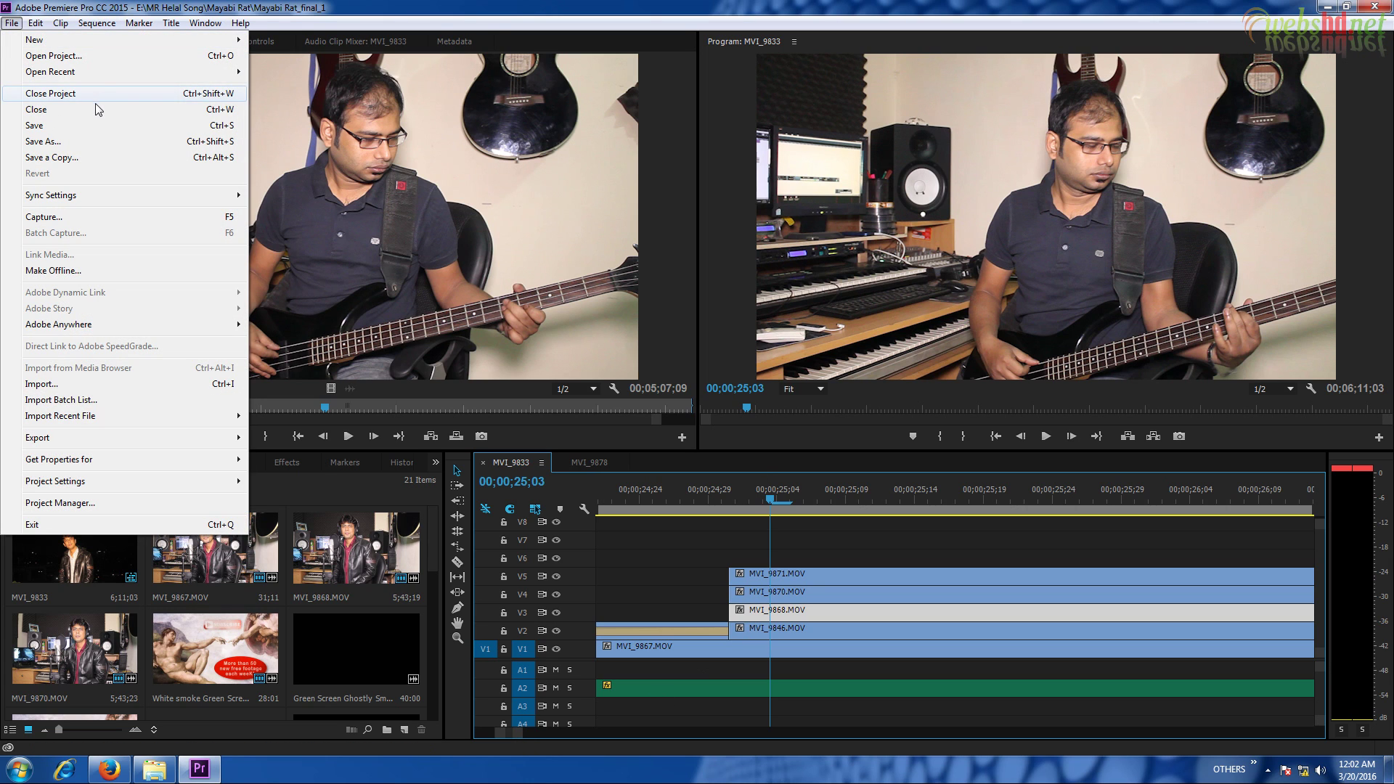
{"action": "mouse_move", "coordinate": [99, 73]}
{"action": "left_click", "coordinate": [454, 82]}
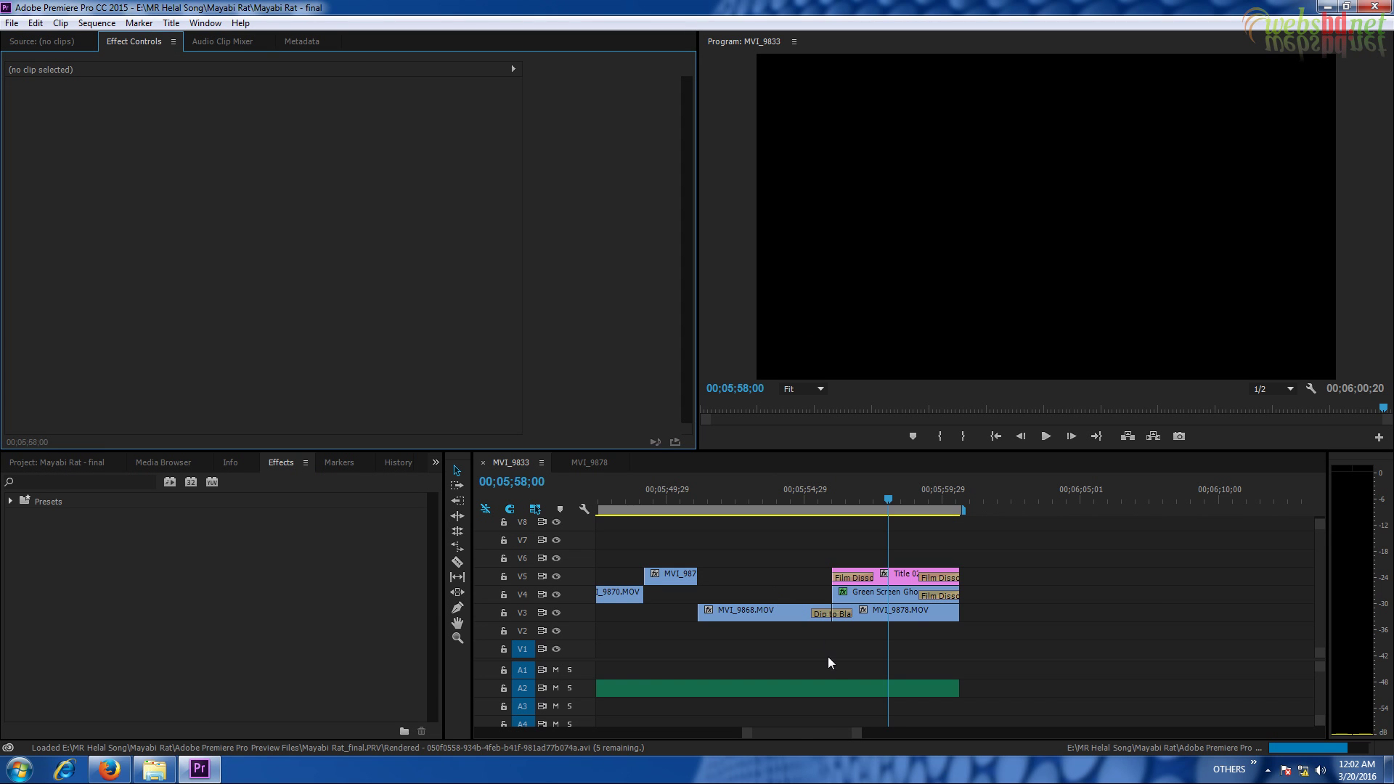
{"action": "left_click_drag", "start_coordinate": [798, 733], "coordinate": [548, 738]}
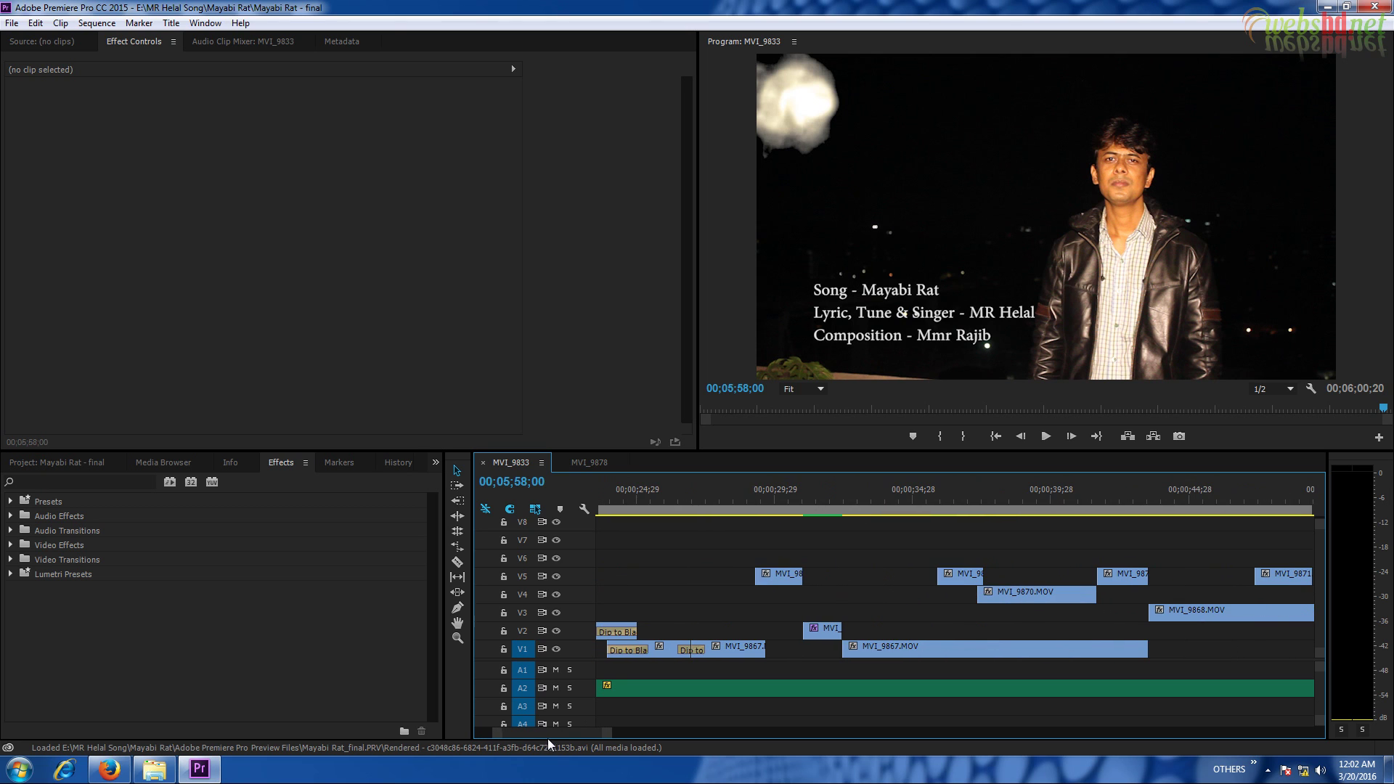
Examine the alternating camera cuts on the video tracks, selecting individual clips and scrubbing from about 00;00;29 to 00;00;44;04.
{"action": "left_click", "coordinate": [777, 577]}
{"action": "left_click_drag", "start_coordinate": [765, 491], "coordinate": [786, 491]}
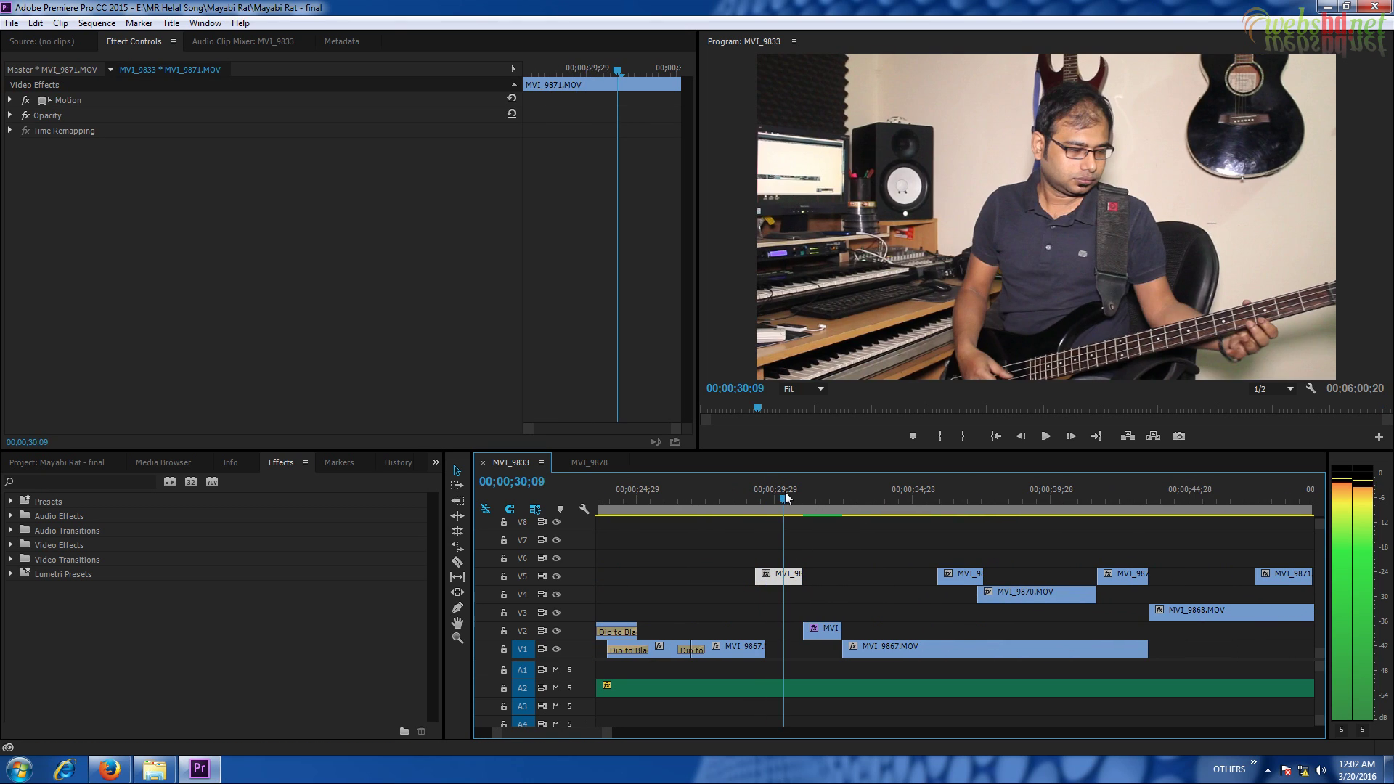
{"action": "left_click", "coordinate": [820, 633]}
{"action": "left_click_drag", "start_coordinate": [791, 497], "coordinate": [1025, 501]}
{"action": "left_click", "coordinate": [964, 579]}
{"action": "left_click", "coordinate": [1005, 600]}
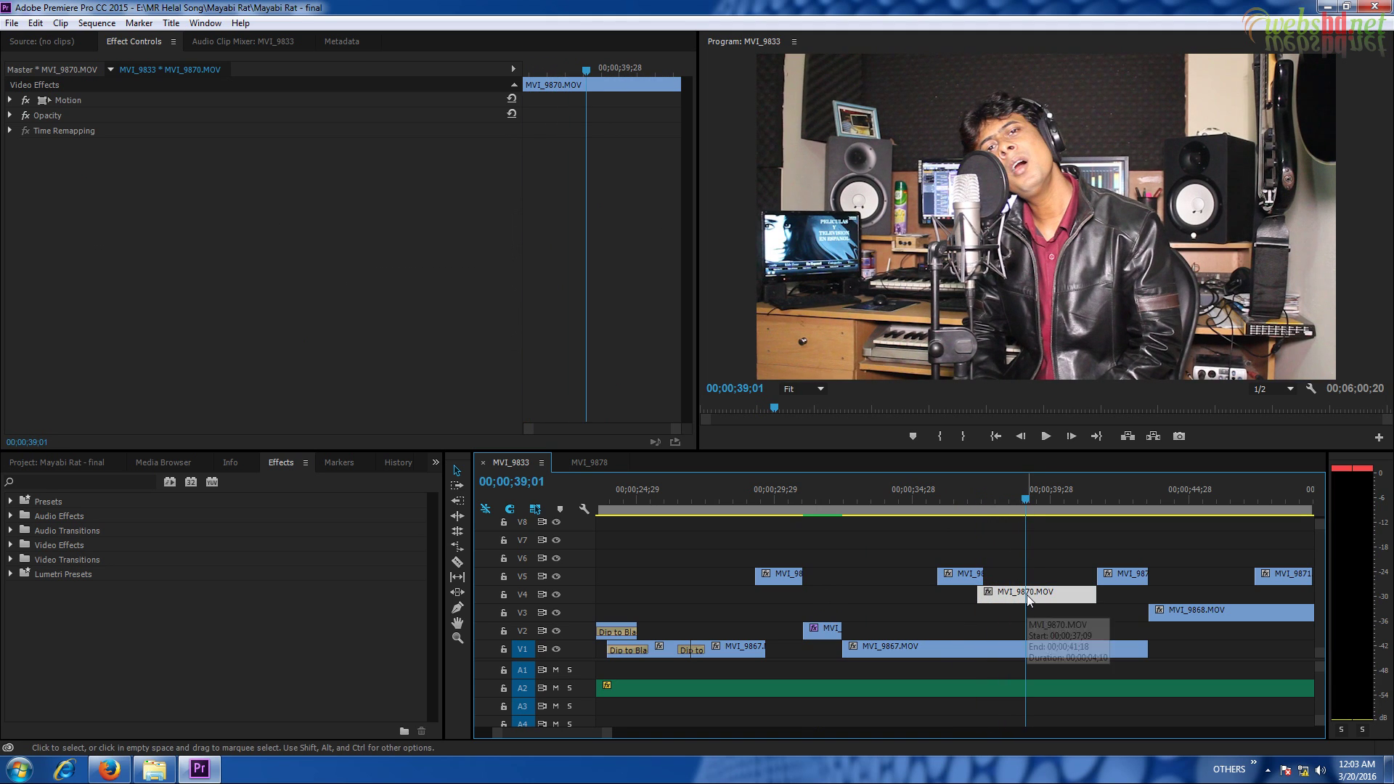
{"action": "left_click_drag", "start_coordinate": [1040, 499], "coordinate": [1166, 512]}
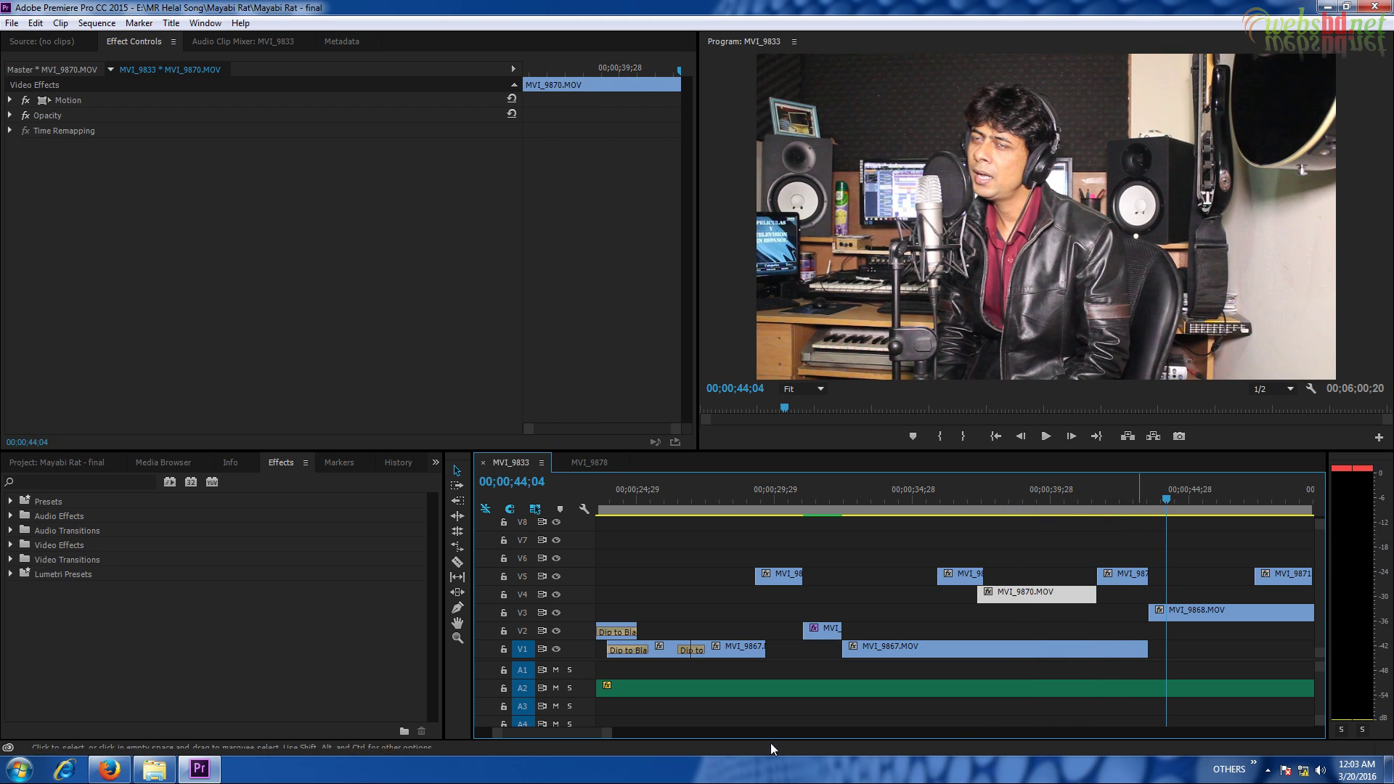
Scrub through the closing title section to 00;05;59;11, then return the timeline view to the sequence's beginning.
{"action": "left_click_drag", "start_coordinate": [591, 731], "coordinate": [839, 734]}
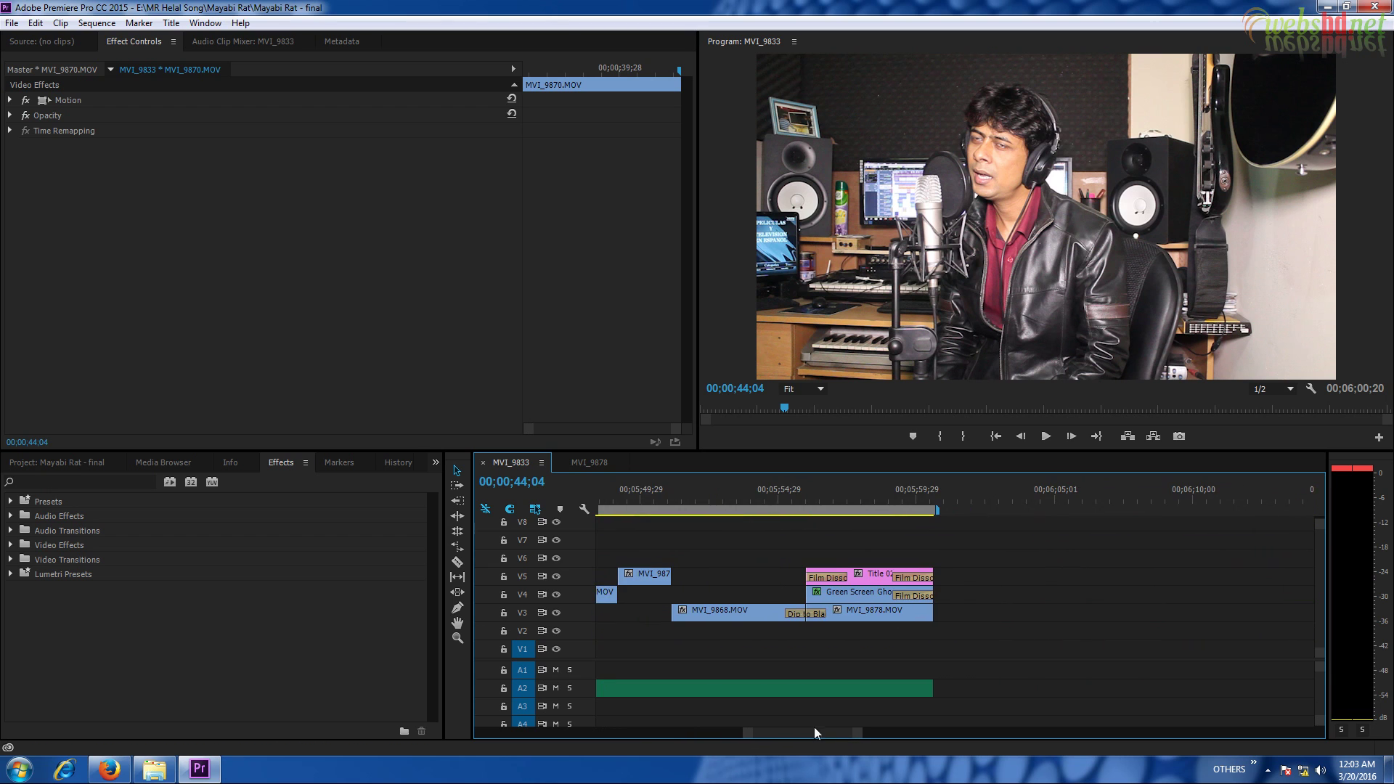
{"action": "left_click", "coordinate": [668, 497]}
{"action": "left_click_drag", "start_coordinate": [669, 495], "coordinate": [902, 507]}
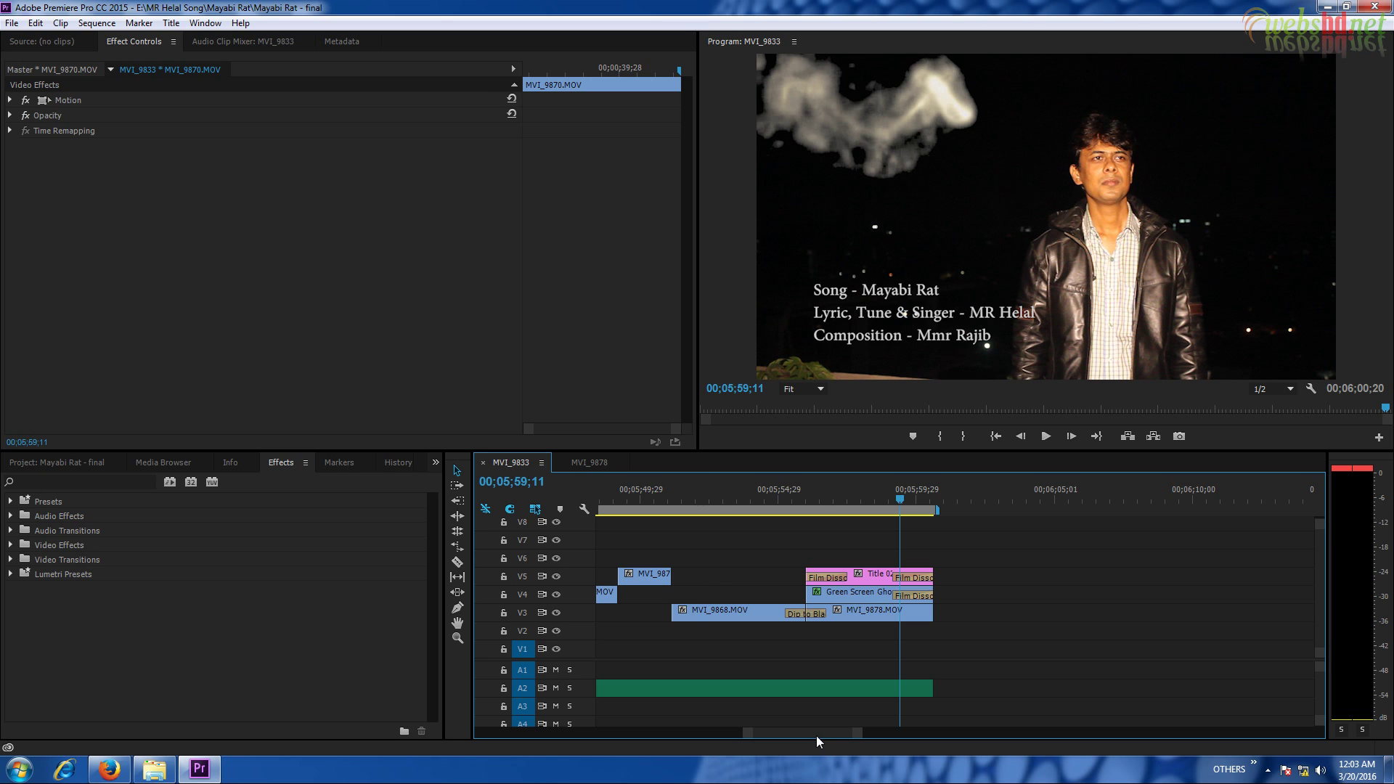
{"action": "left_click_drag", "start_coordinate": [816, 735], "coordinate": [512, 735]}
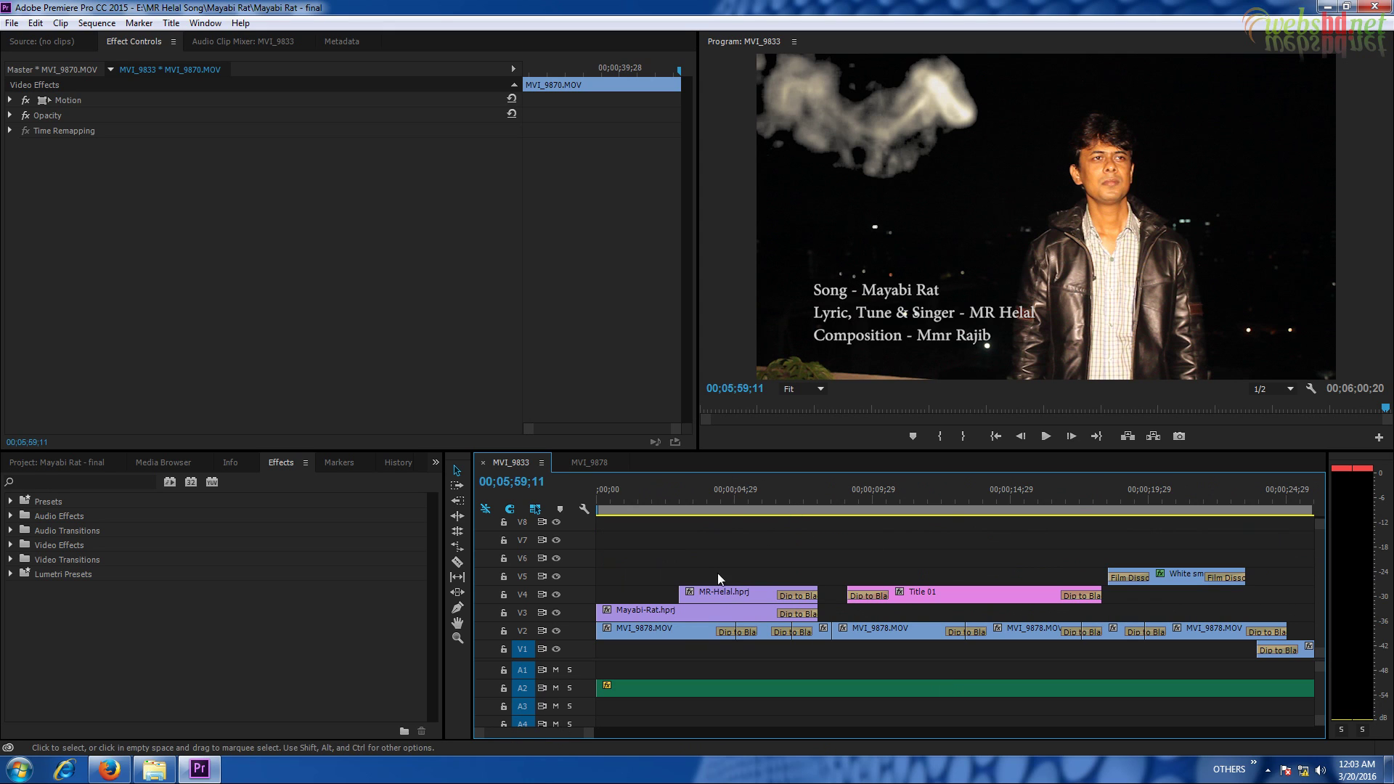